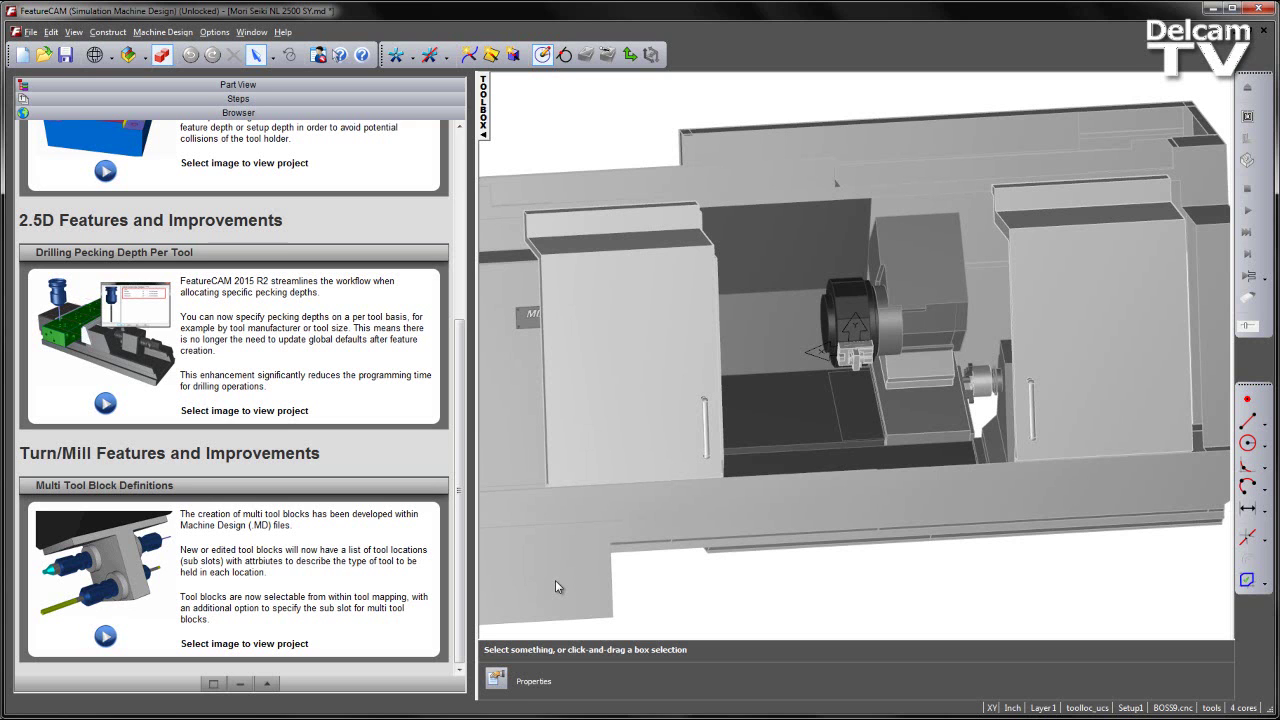
- In the Part View tree, hide every machine solid, then show only turret and toolblk_doublez
left_click(146, 86)
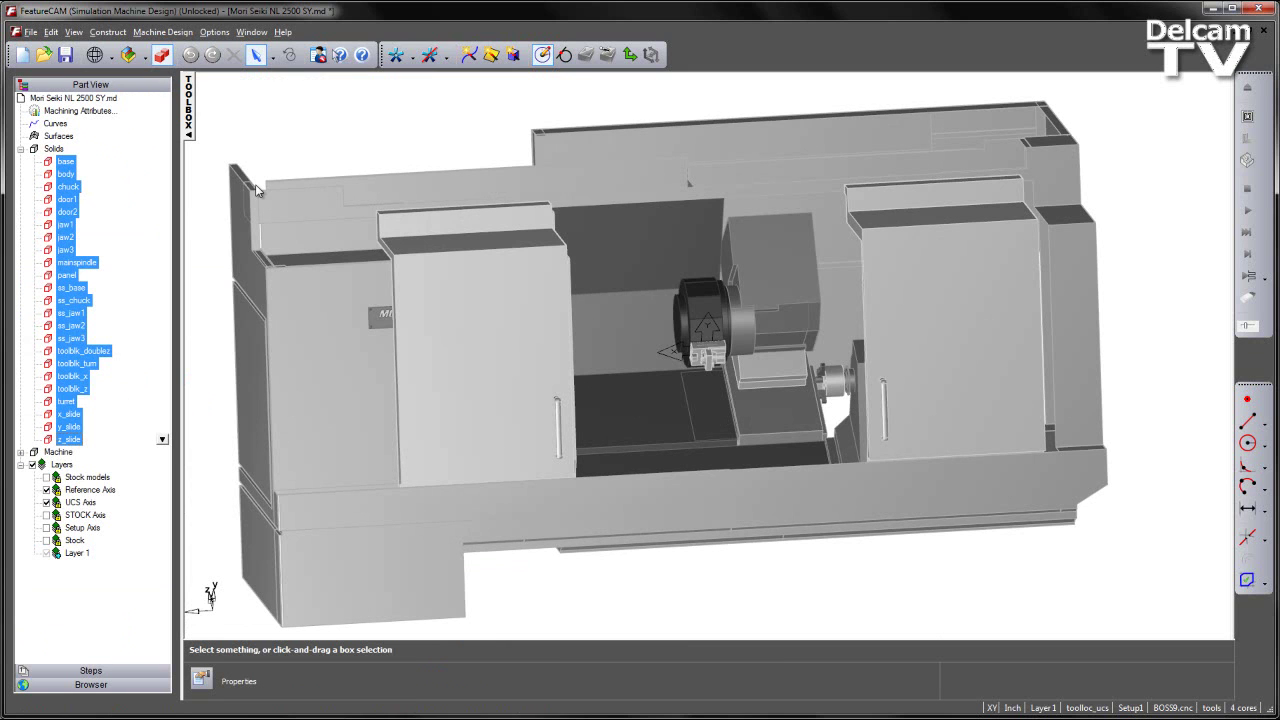
left_click(287, 152)
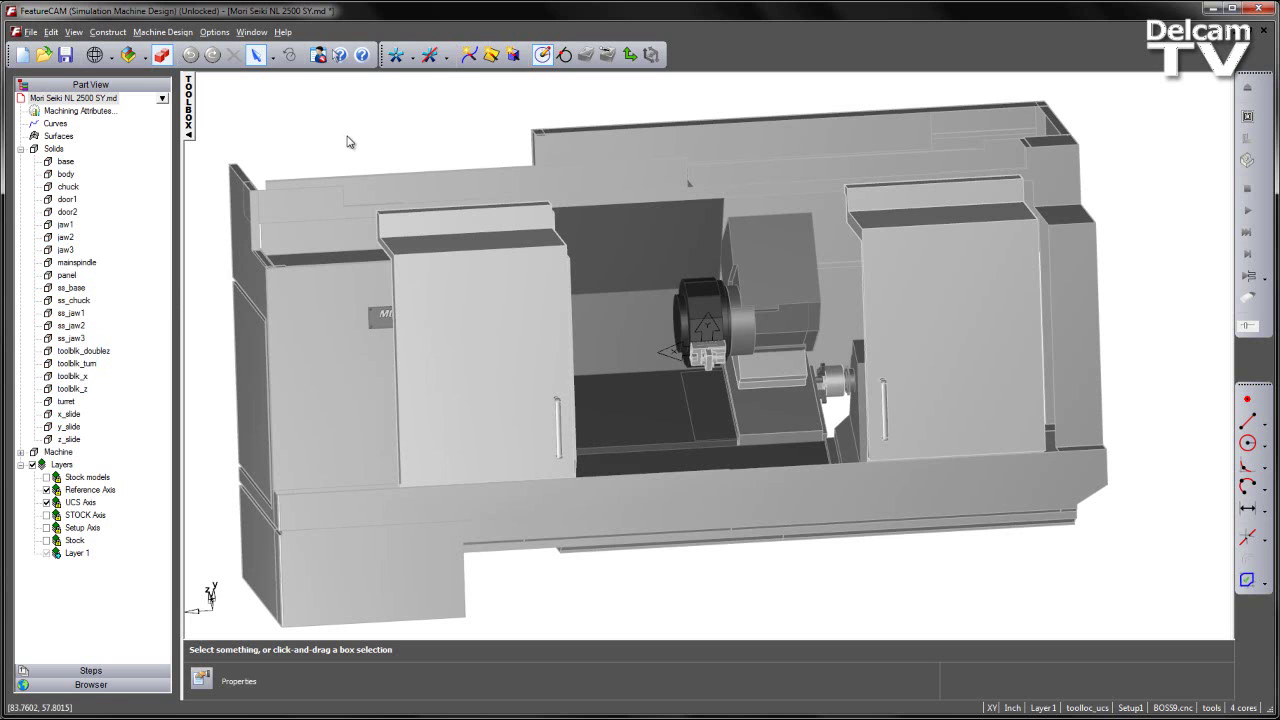
left_click(428, 57)
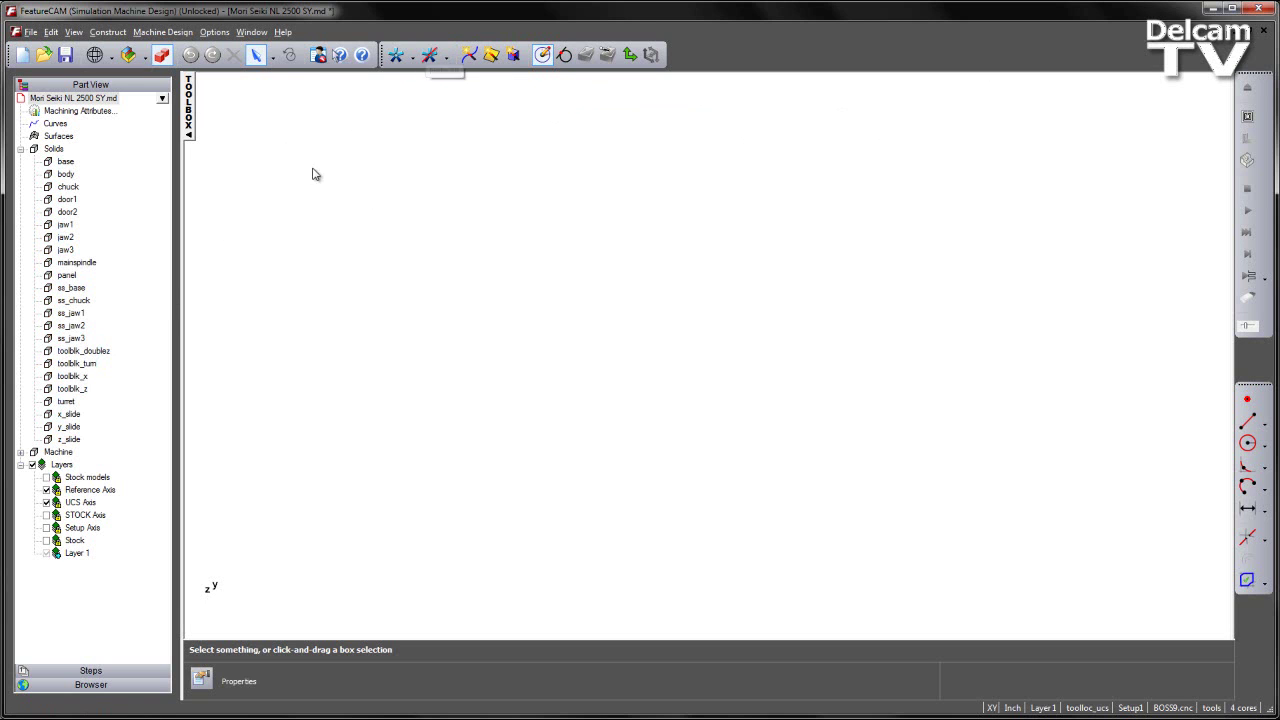
right_click(66, 403)
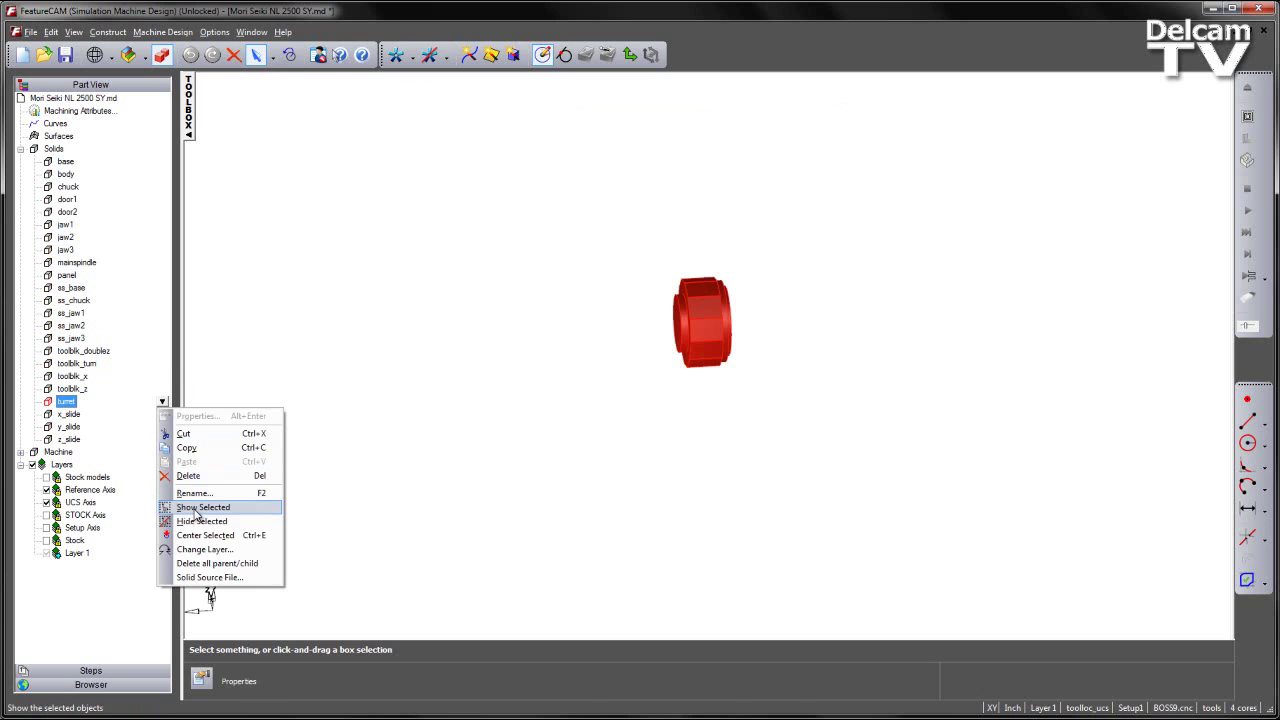
left_click(195, 510)
right_click(85, 352)
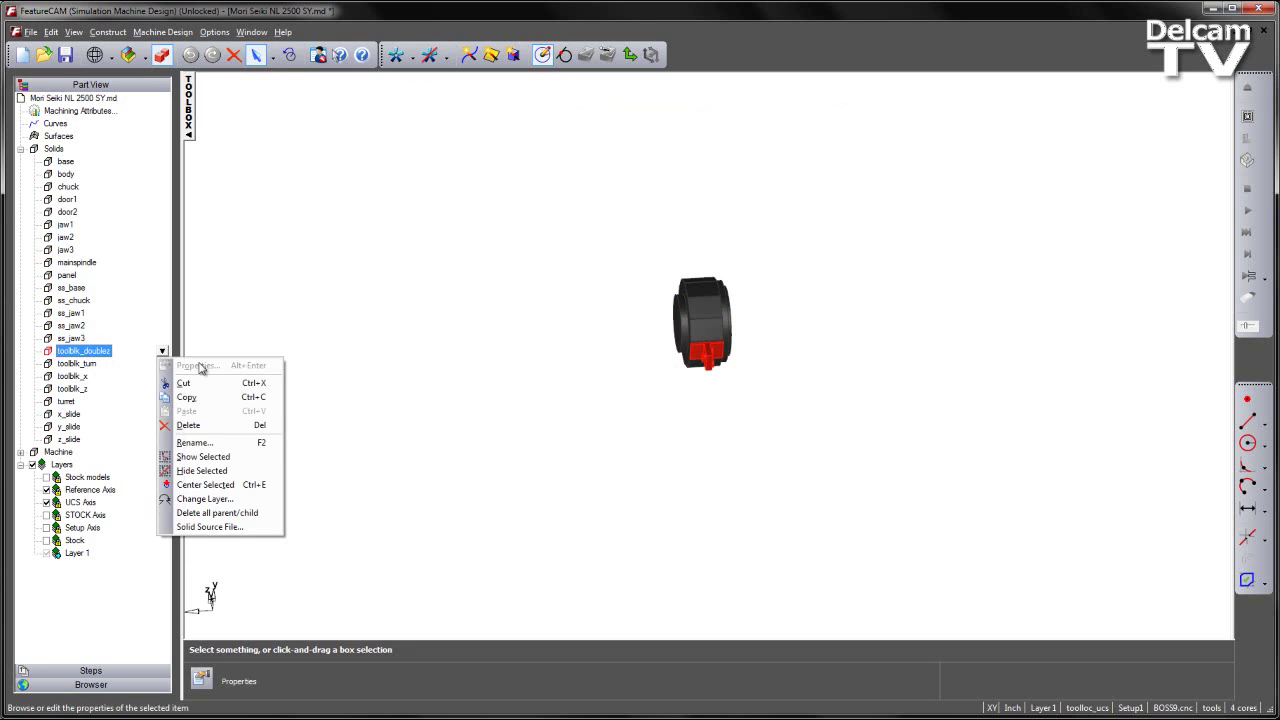
left_click(220, 458)
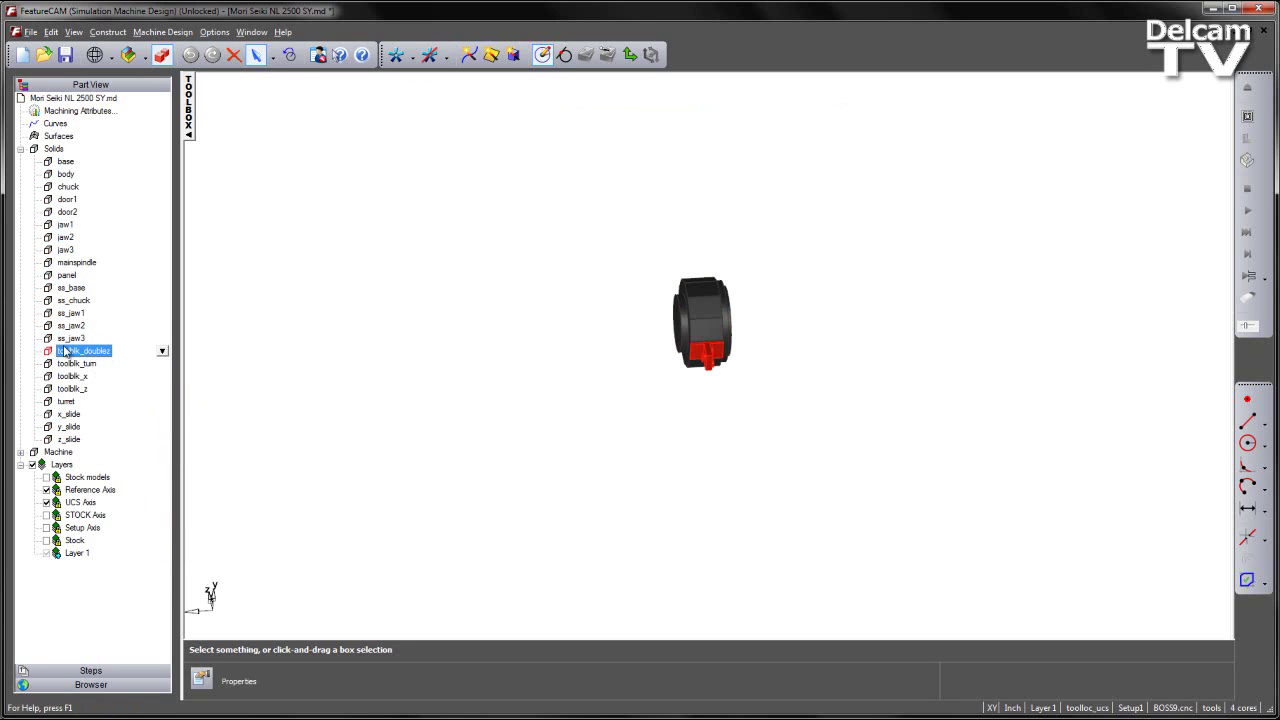
- Zoom in on the turret and tool block, then orbit to view the front and other side
left_click(540, 374)
left_click_drag(605, 280, 777, 420)
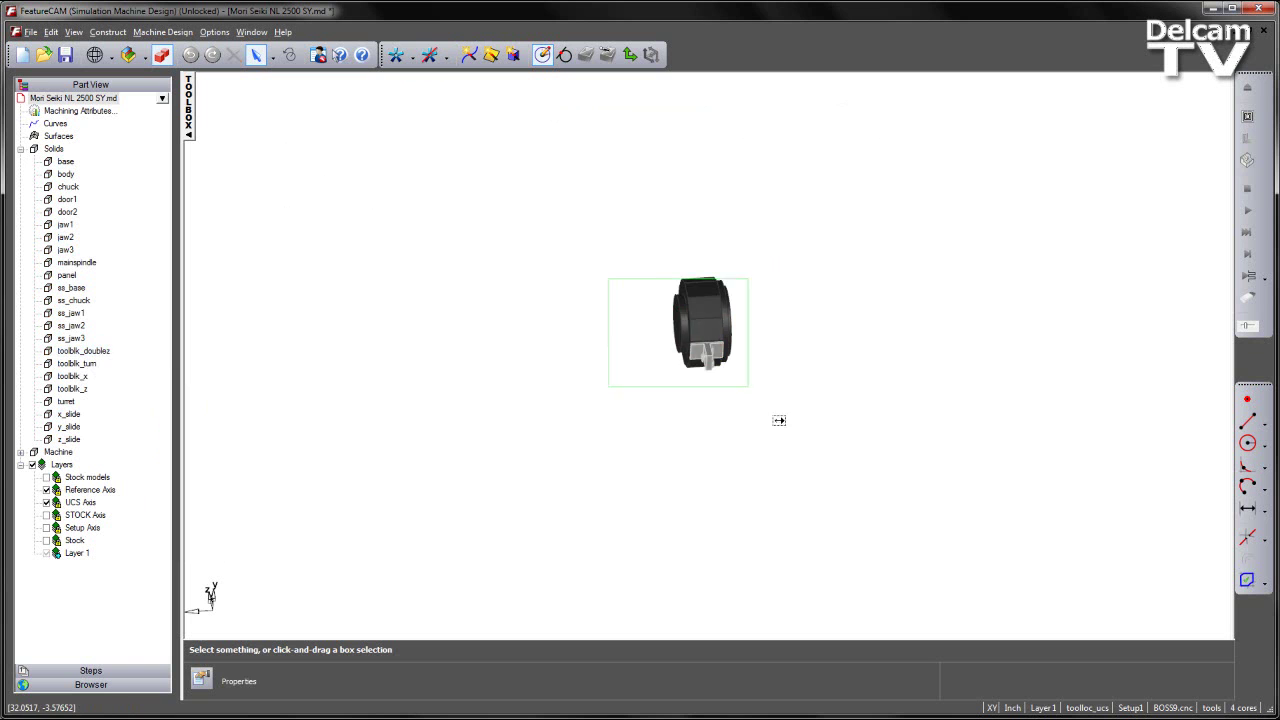
middle_click_drag(777, 420, 766, 389)
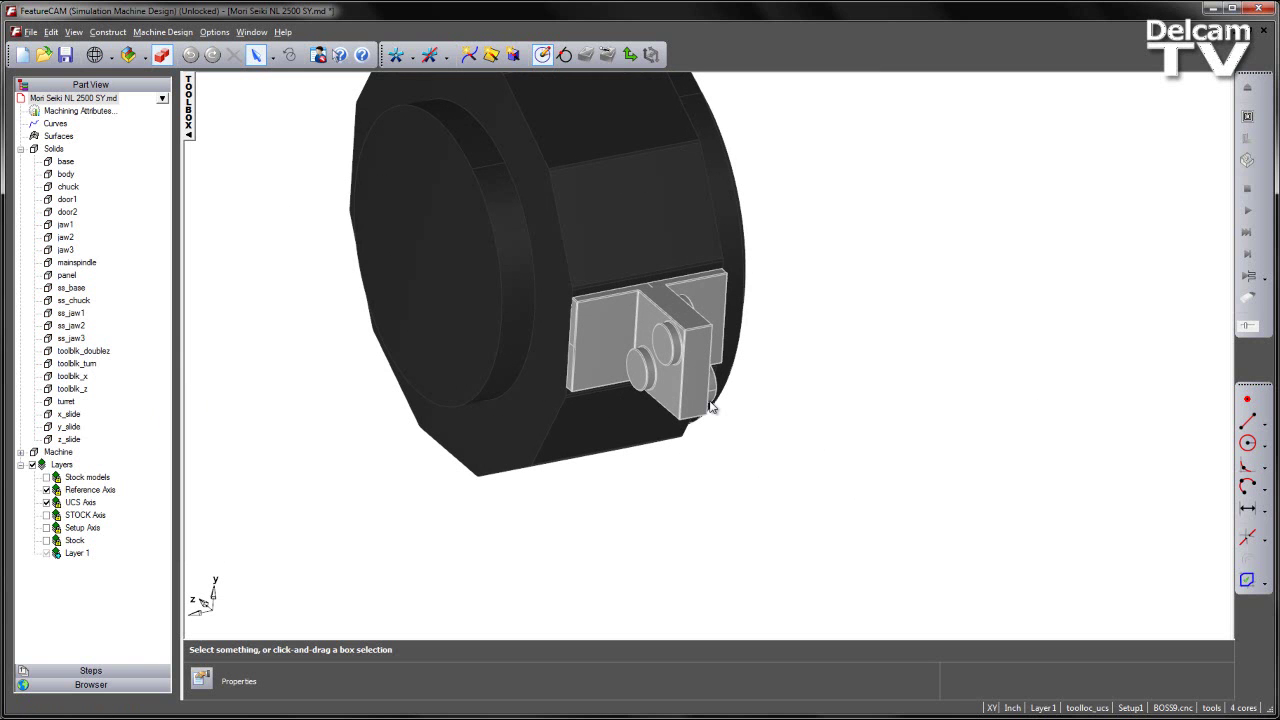
middle_click_drag(790, 408, 408, 423)
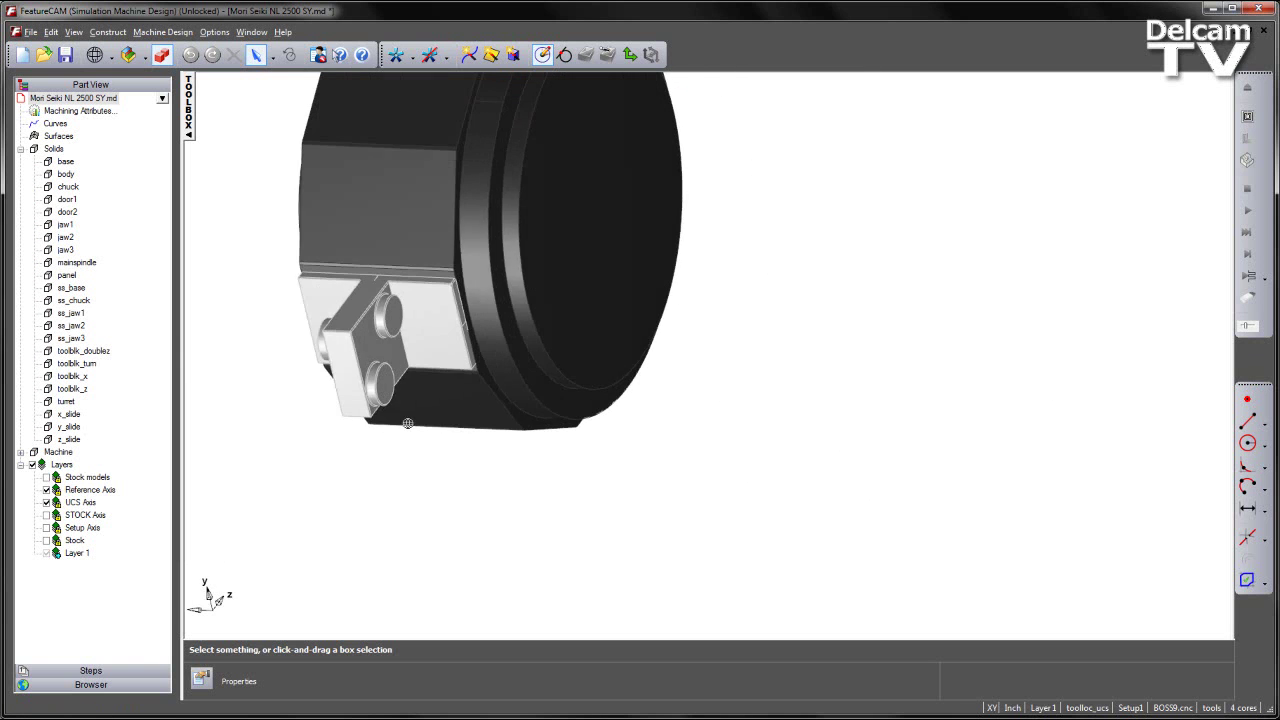
middle_click_drag(326, 434, 843, 369)
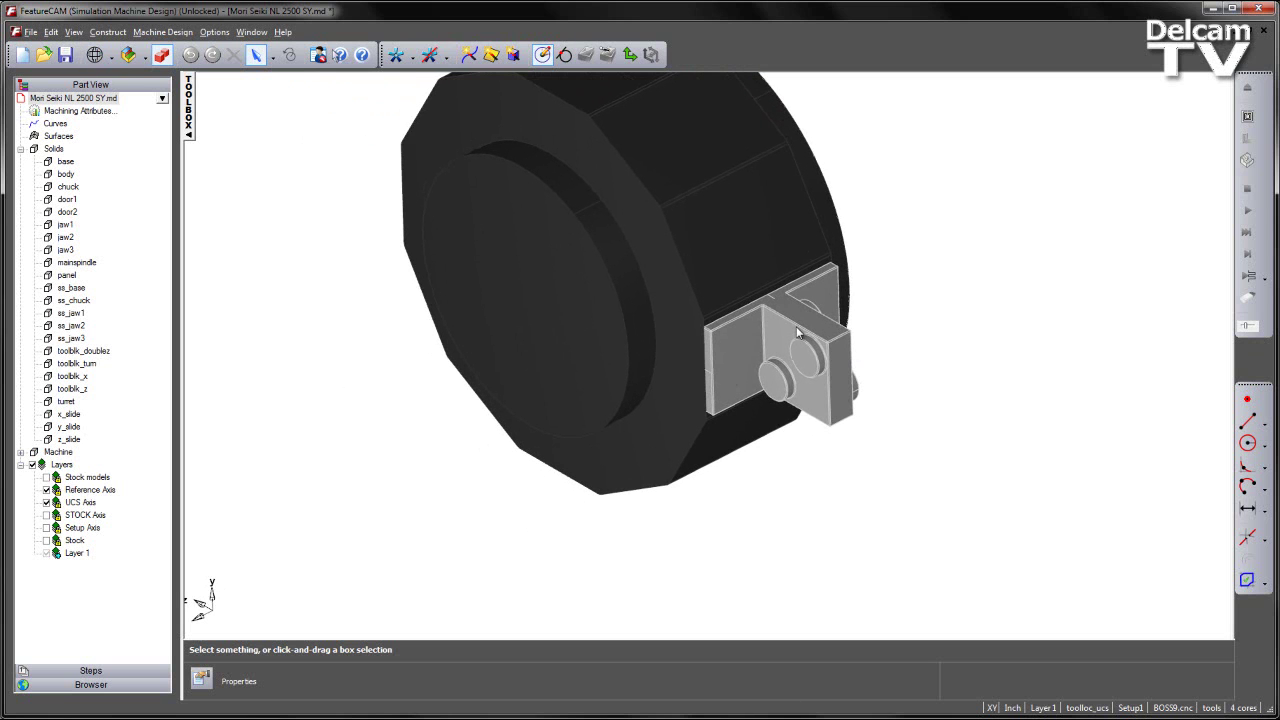
- Create a turret tool block from the toolblk_doublez solid for either turret at OD mount
left_click(153, 36)
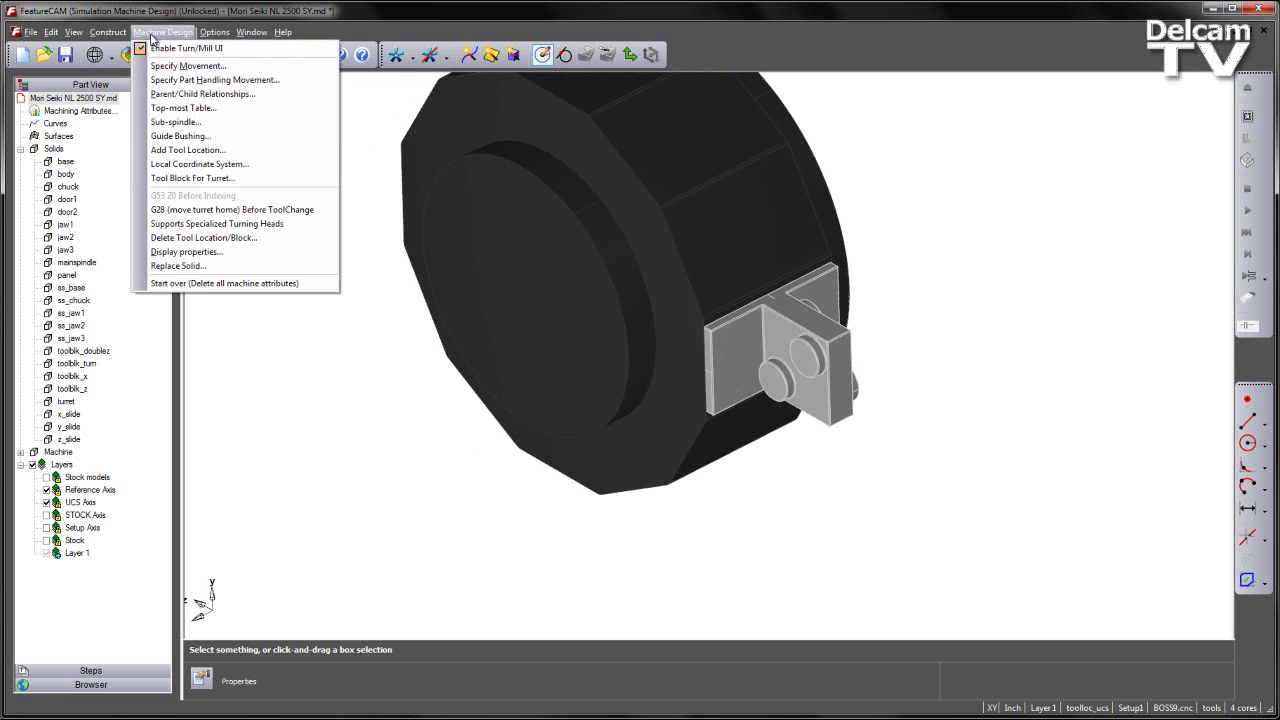
left_click(162, 179)
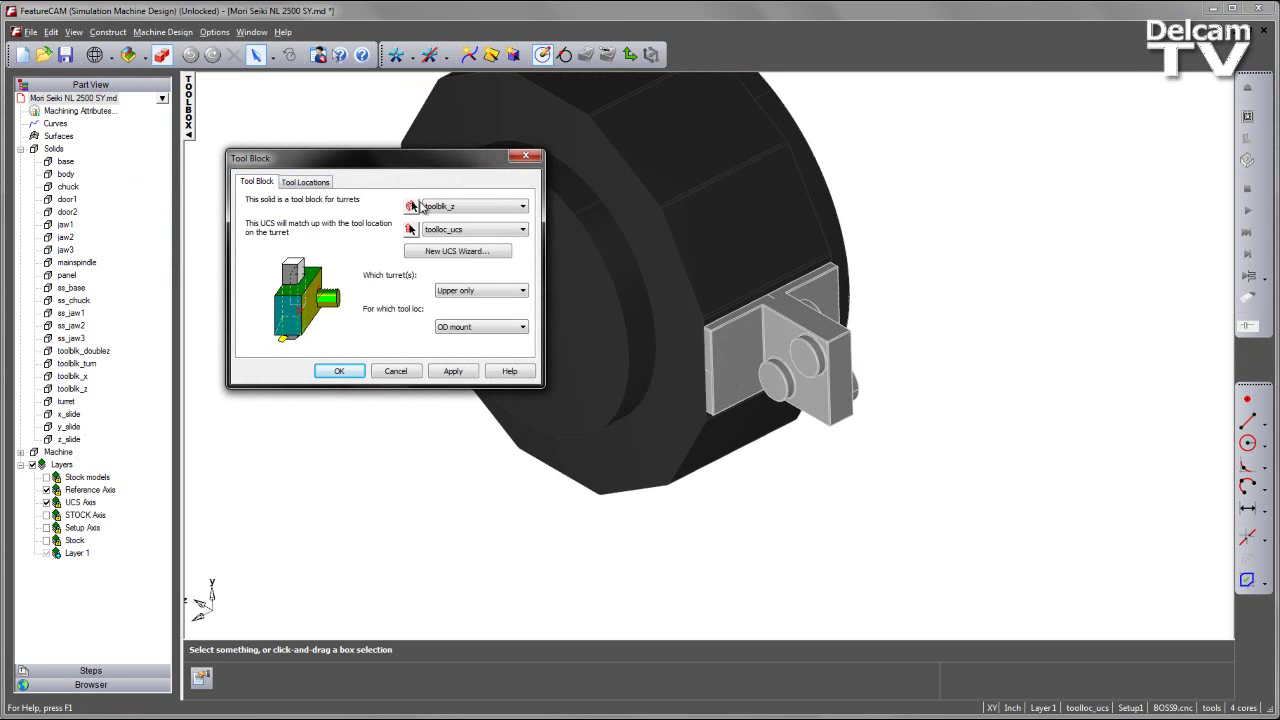
left_click(446, 207)
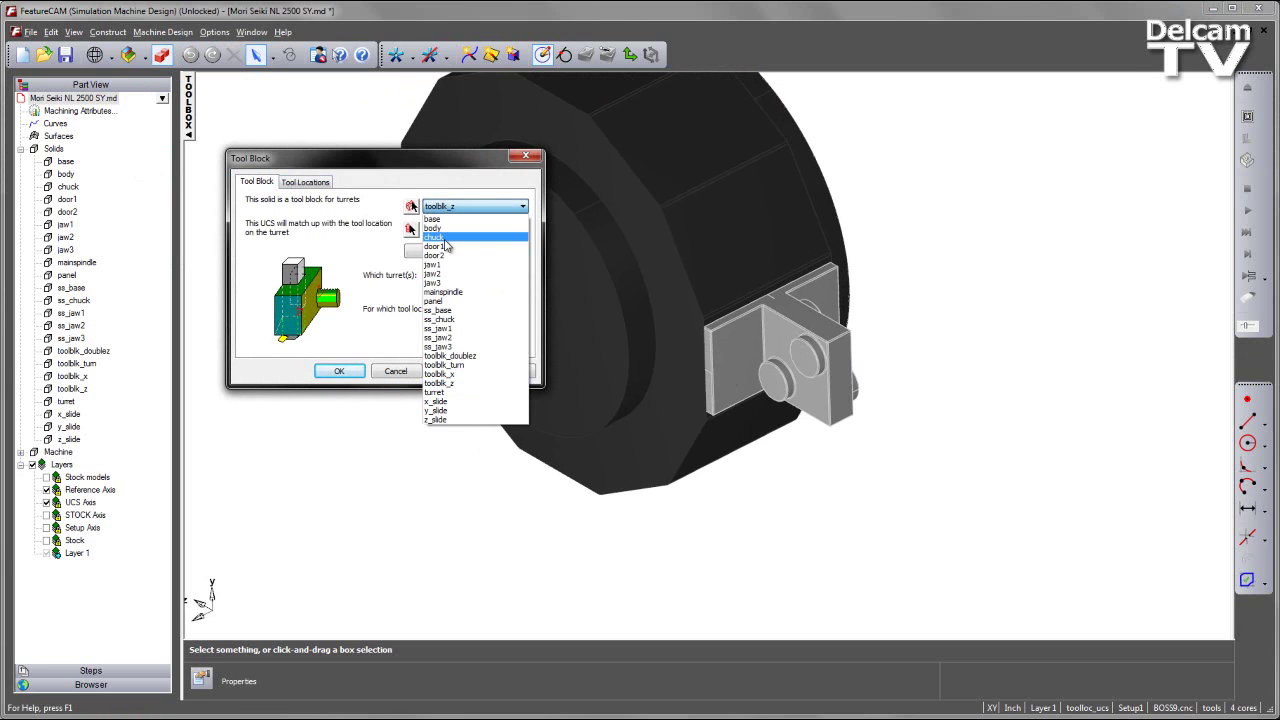
left_click(447, 356)
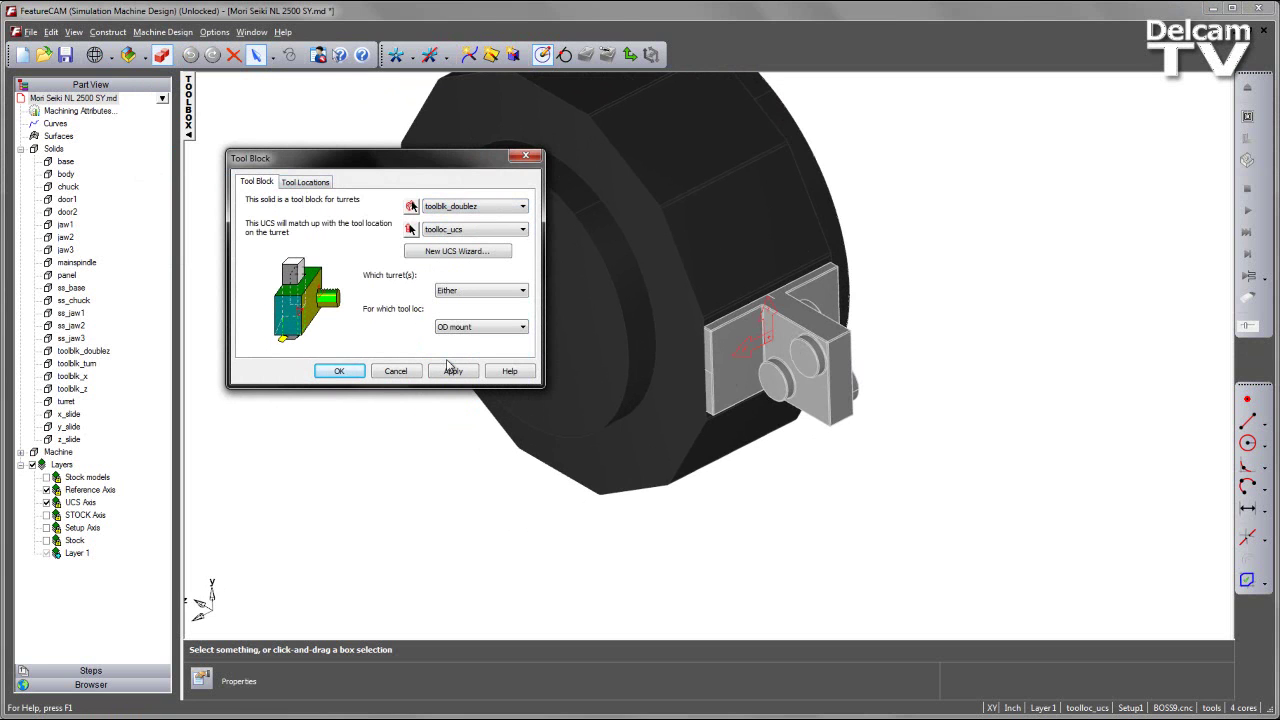
scroll(746, 399, "up", 2)
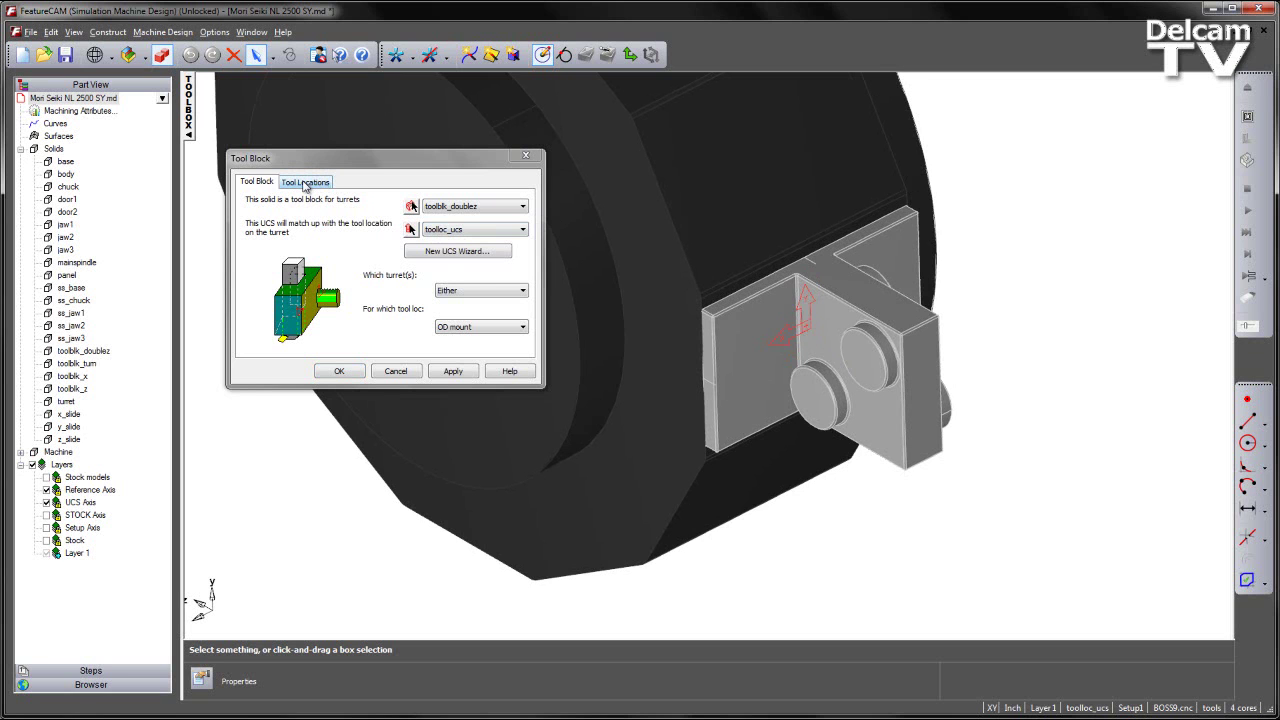
- Open Tool Information for sub-slot 1, doubleZm1, from the block's Tool Locations list
left_click(306, 186)
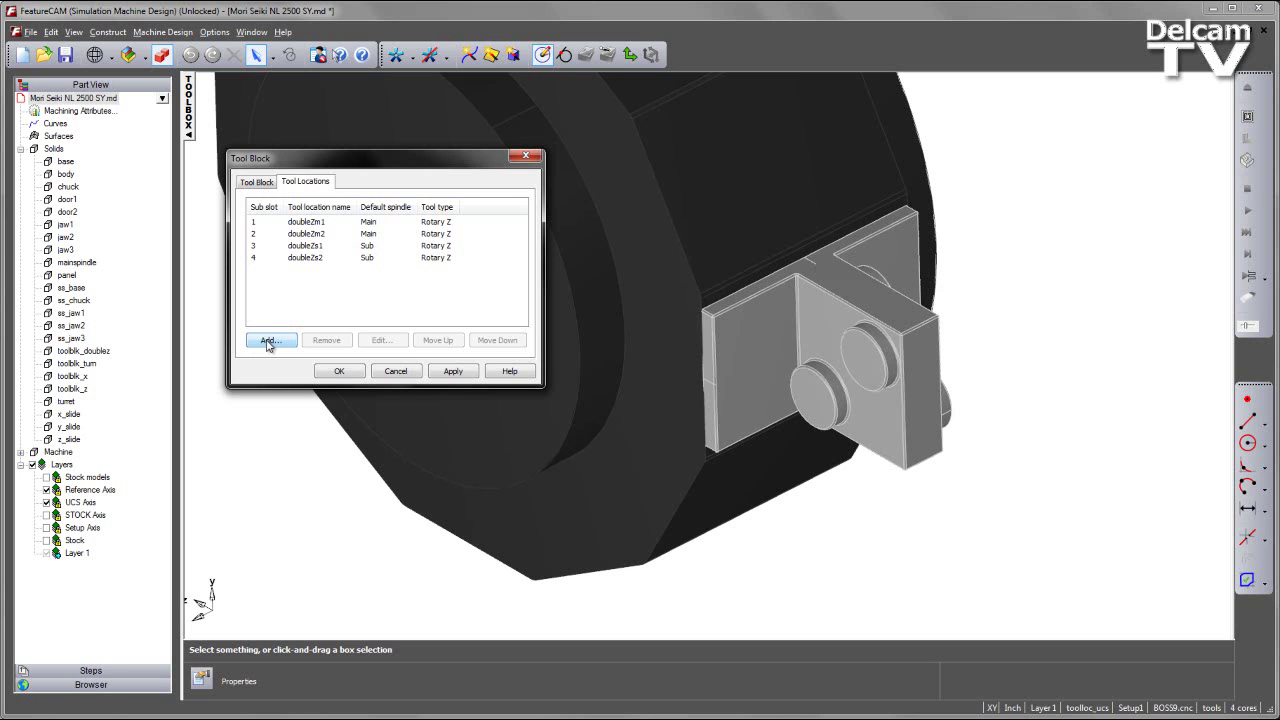
left_click(298, 222)
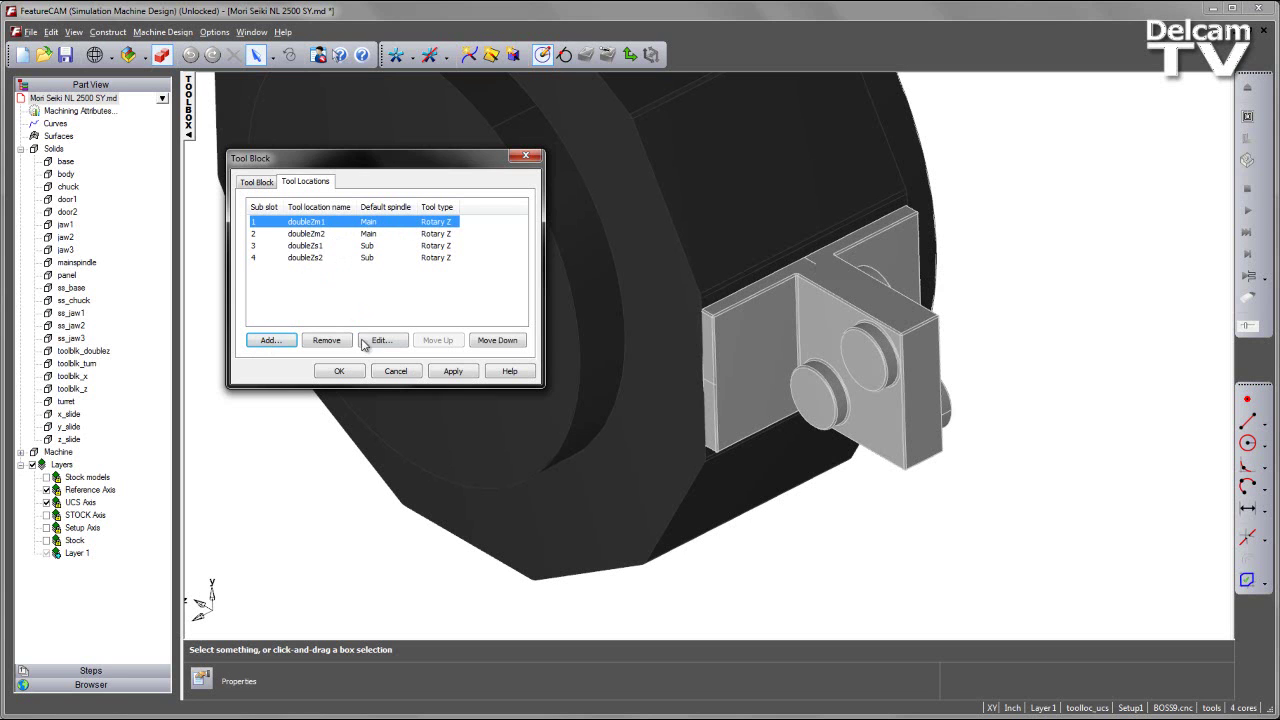
double_click(312, 224)
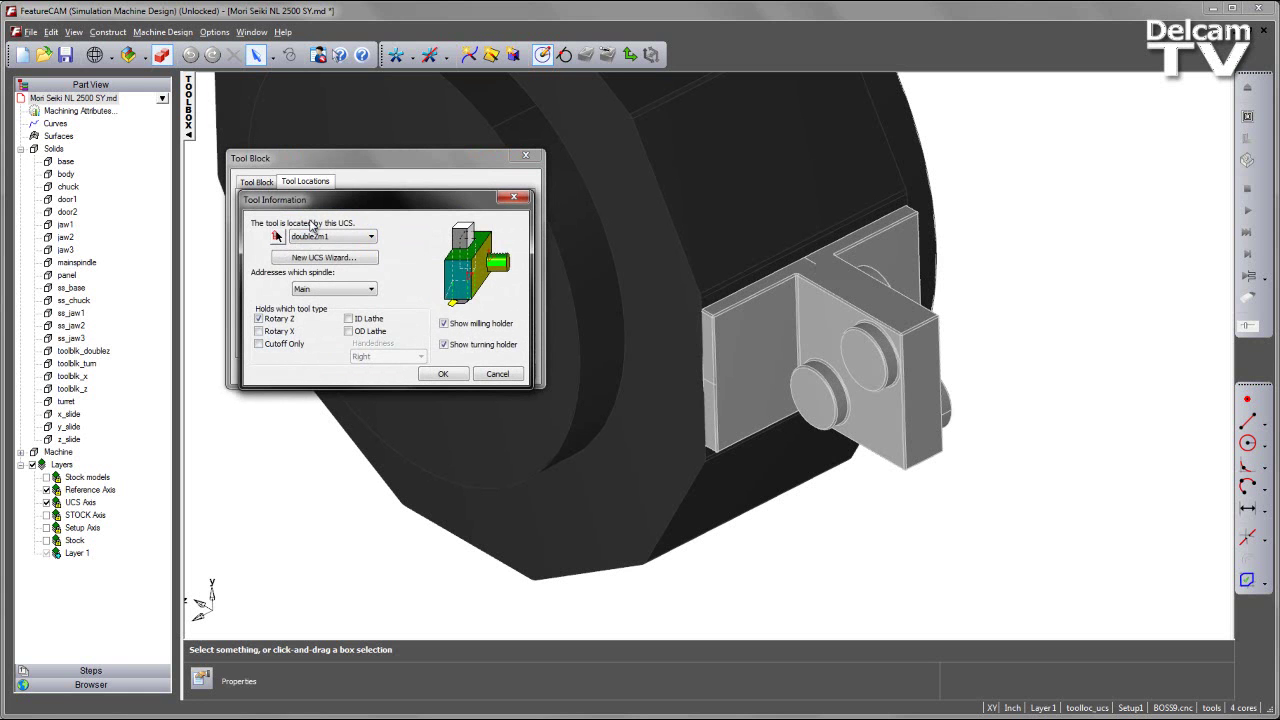
- Set sub-slot 1's UCS to doubleZm1 and confirm the tool information
scroll(764, 448, "up", 5)
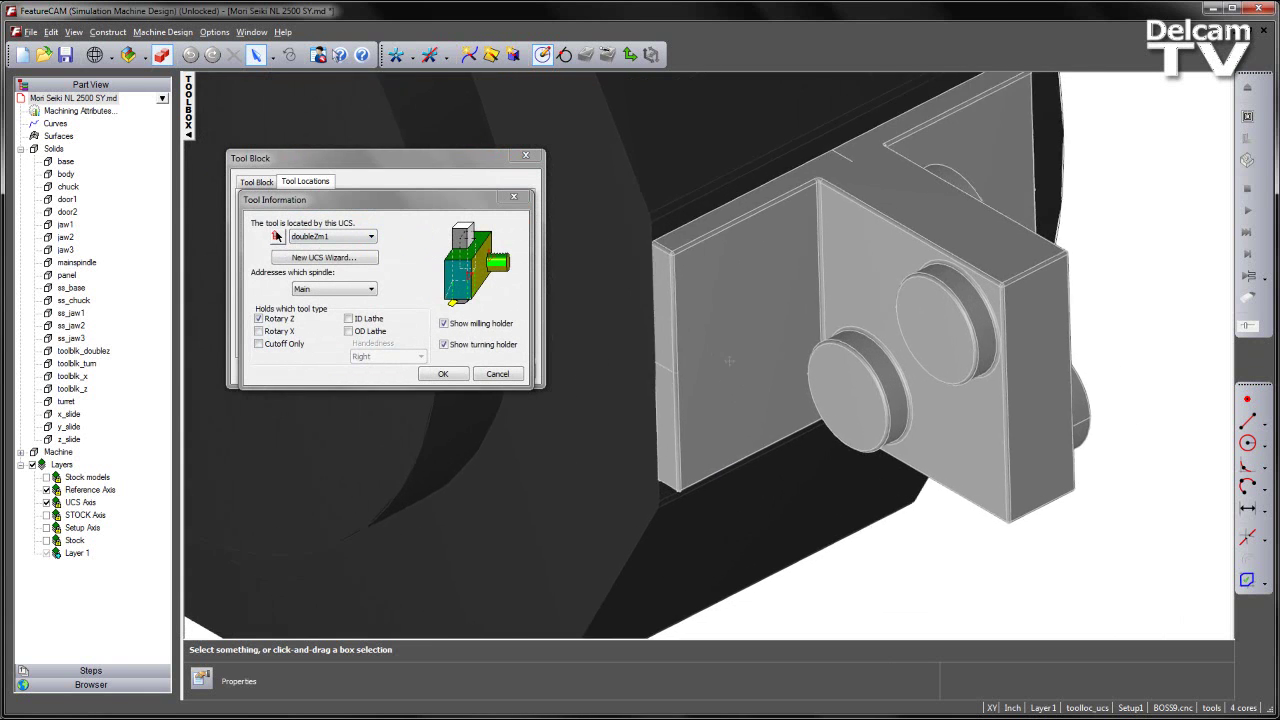
left_click(324, 238)
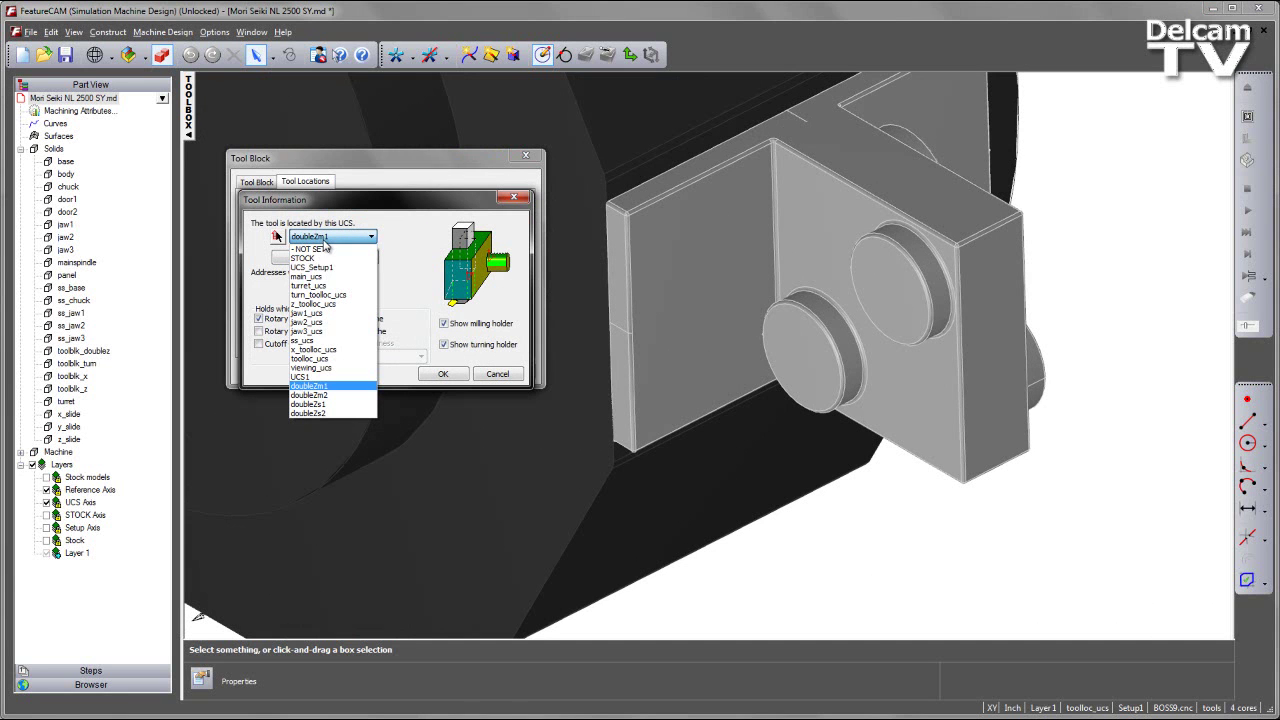
left_click(329, 386)
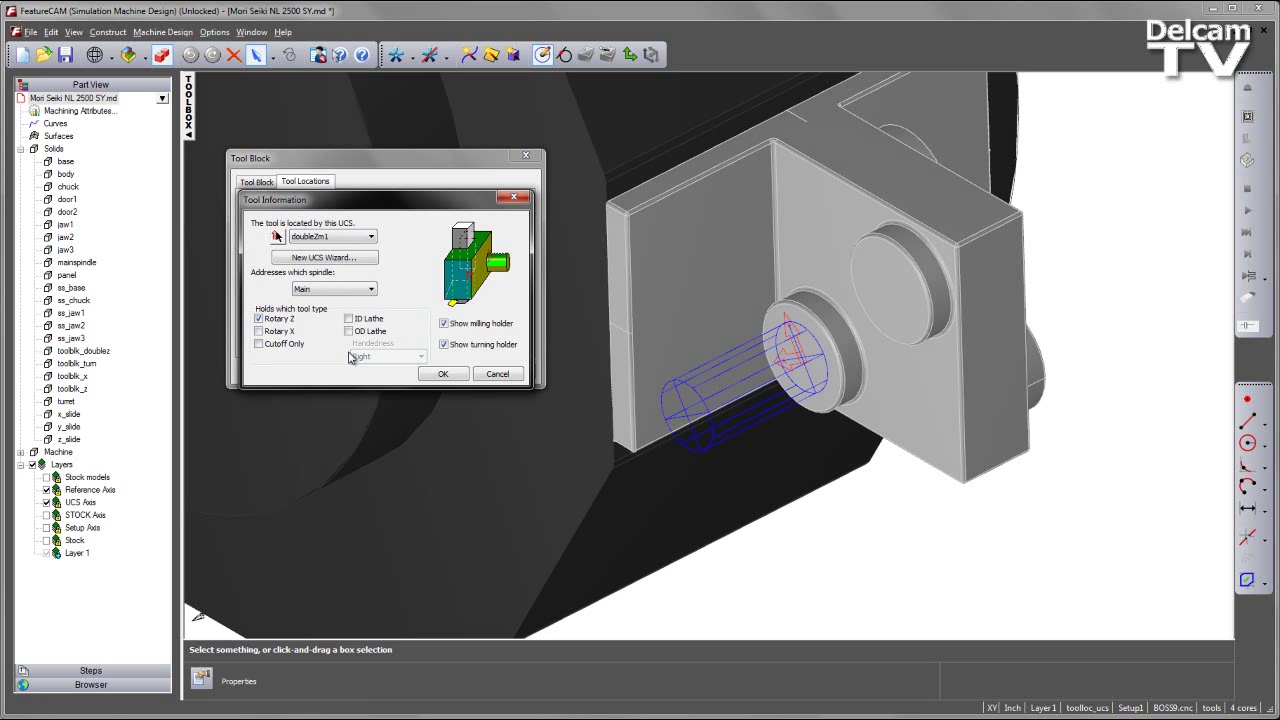
left_click(431, 376)
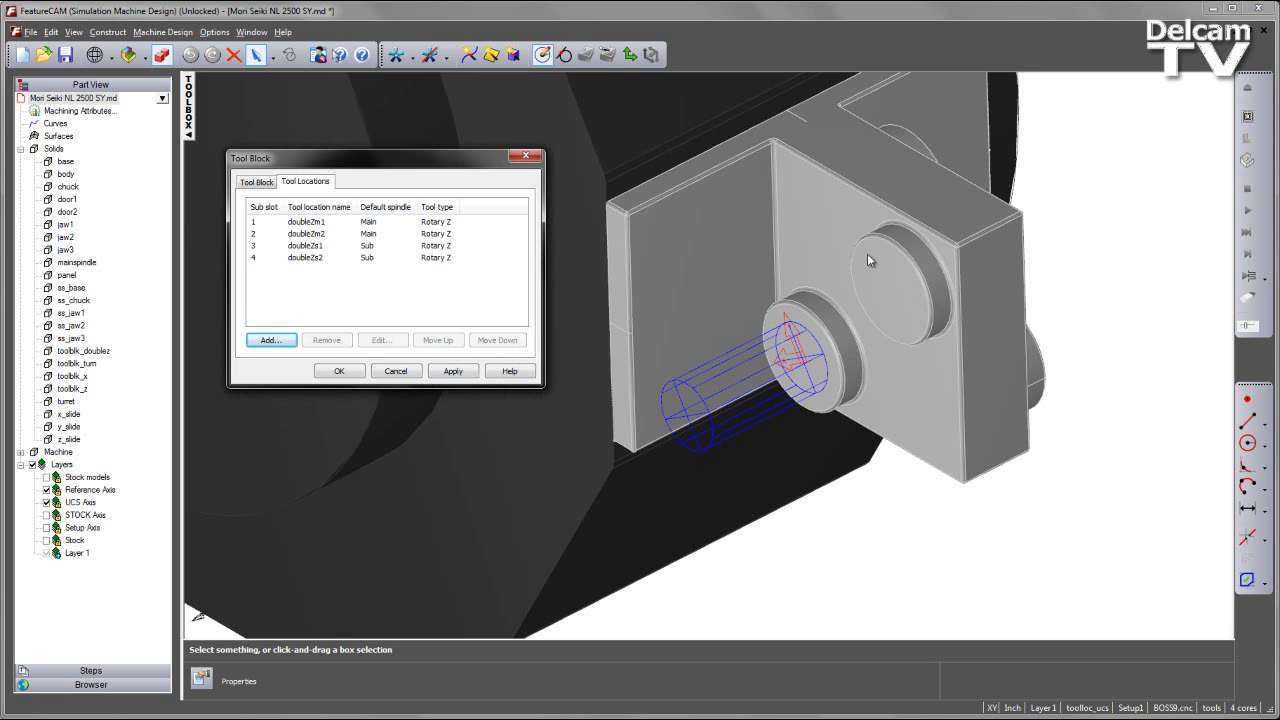
- Apply and close the tool block's four sub-slot locations, then open the Window document list
middle_click_drag(880, 318, 960, 437)
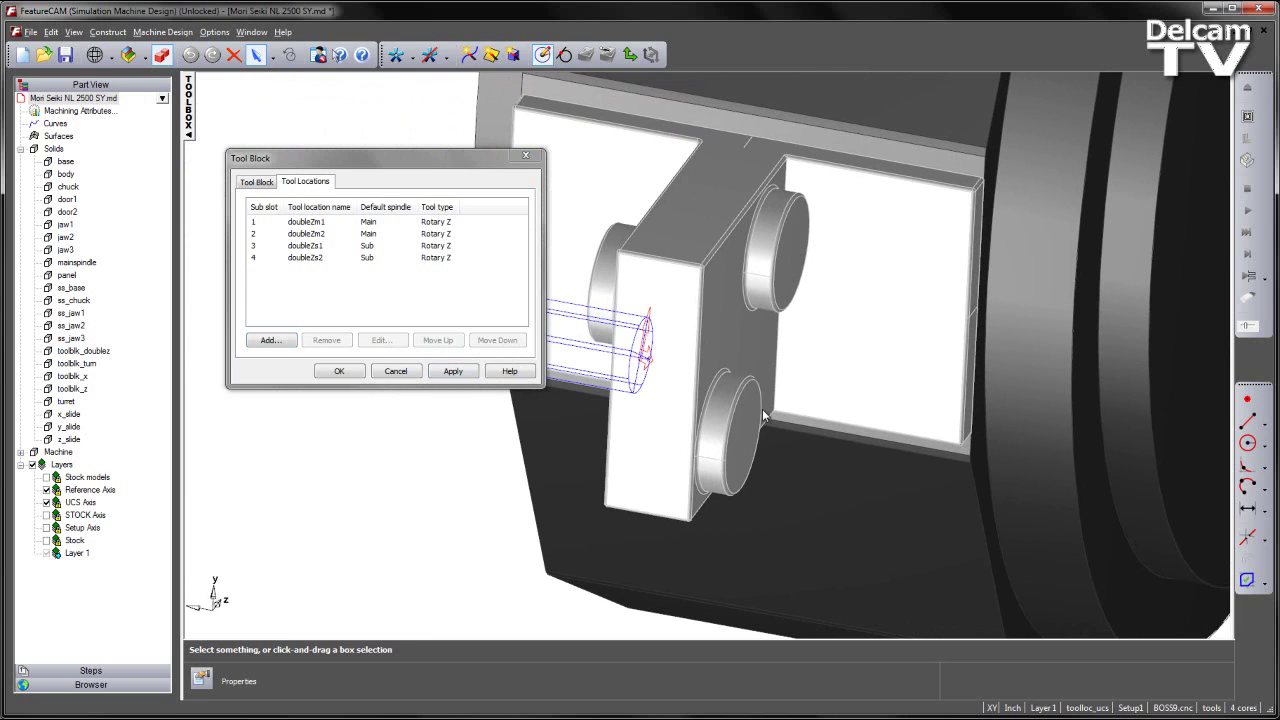
left_click(441, 373)
left_click(357, 371)
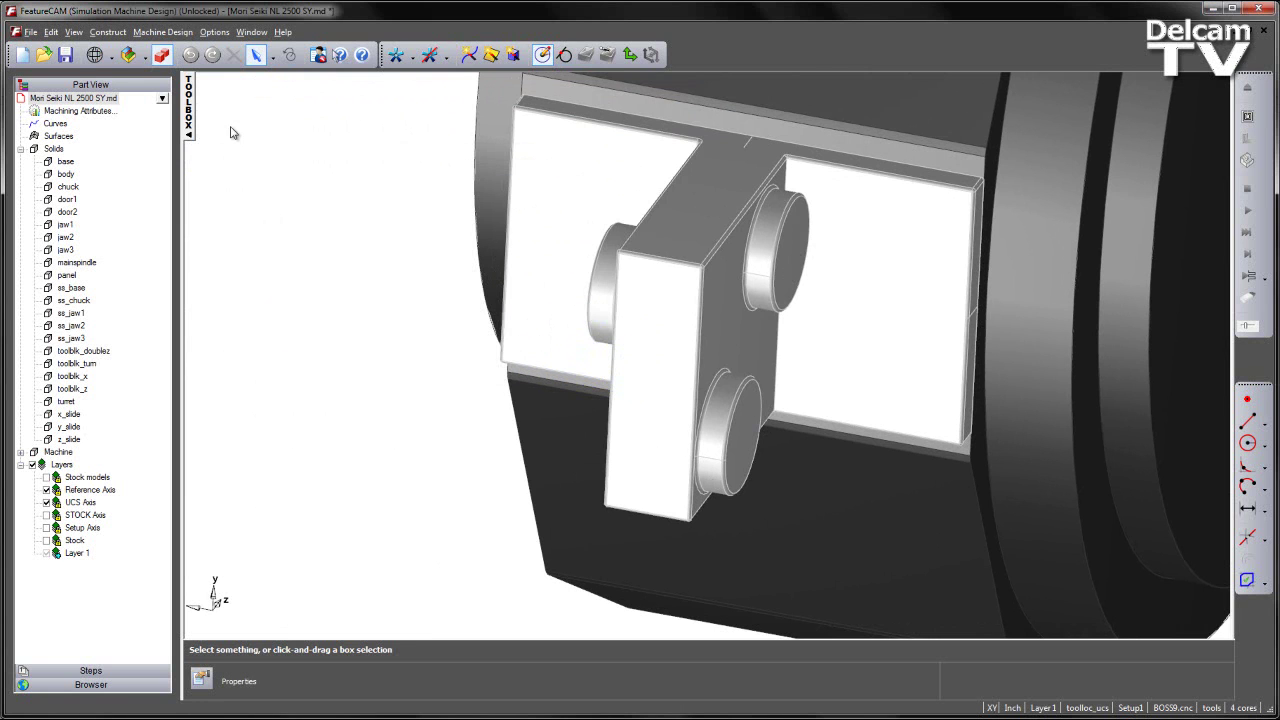
left_click(251, 31)
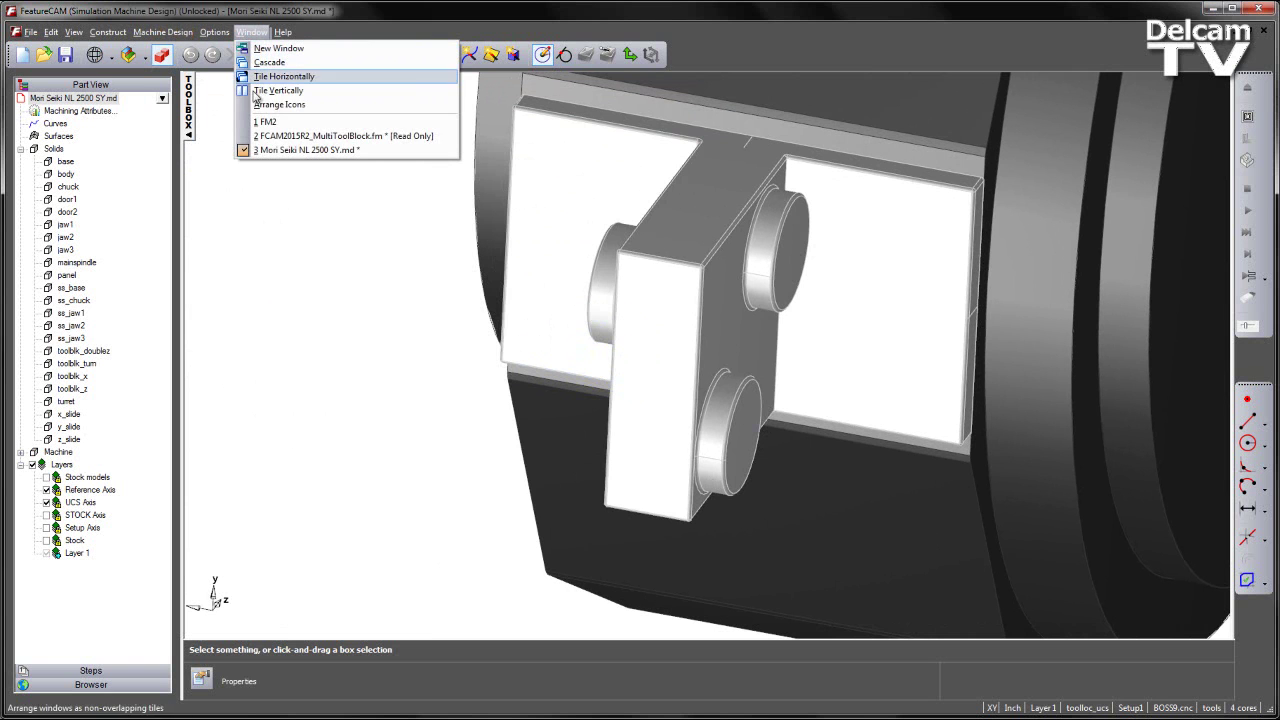
- Switch to FCAM2015R2_MultiToolBlock.fm, run the full machine turning simulation, then erase it
left_click(266, 137)
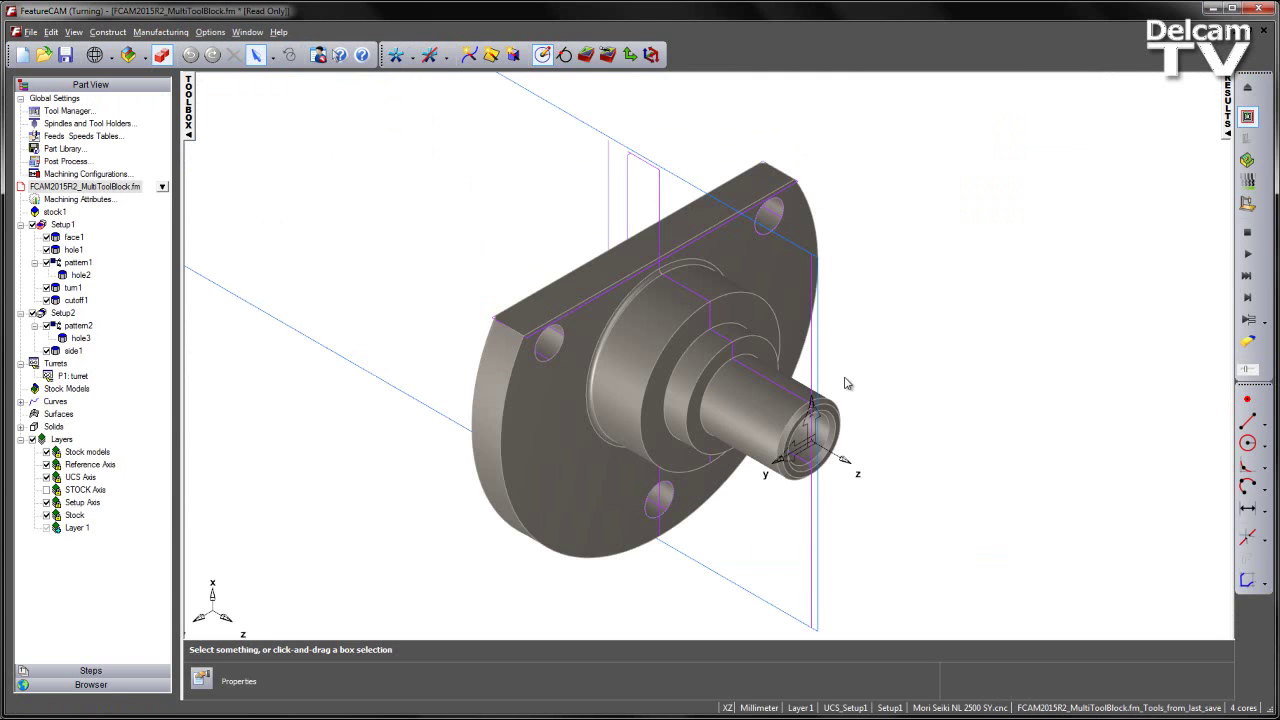
middle_click_drag(947, 354, 943, 311)
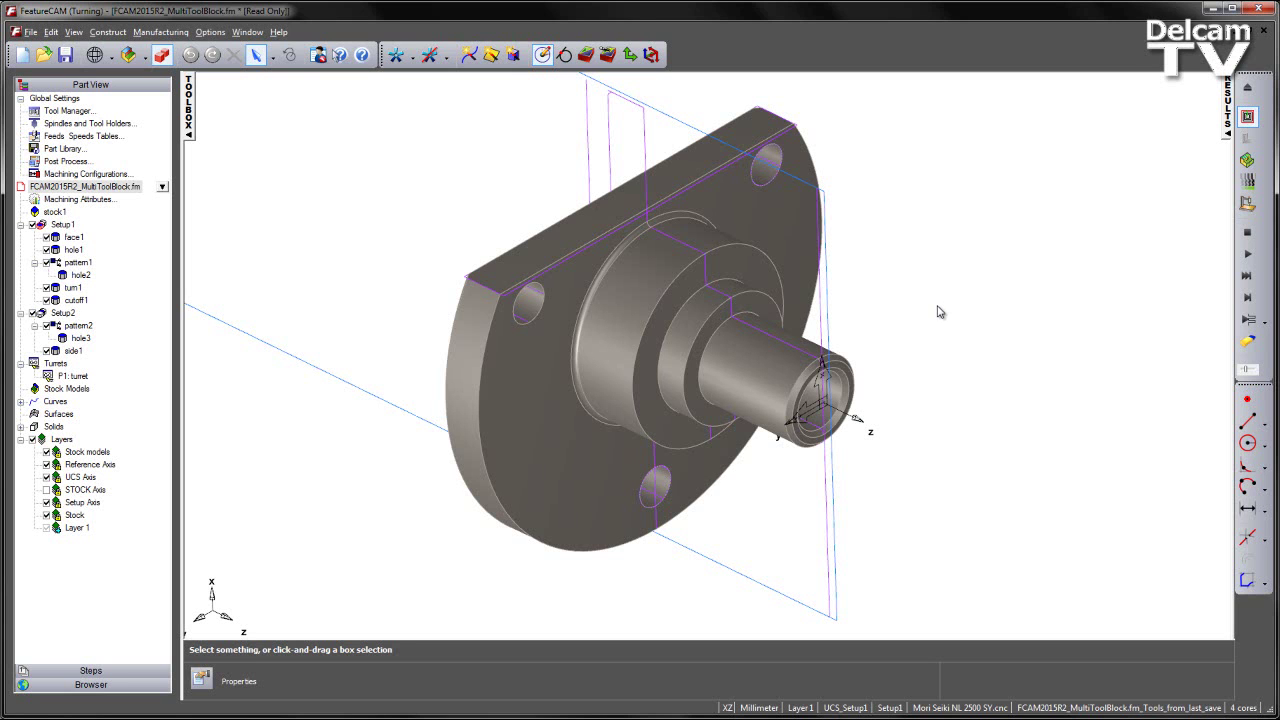
left_click(1247, 203)
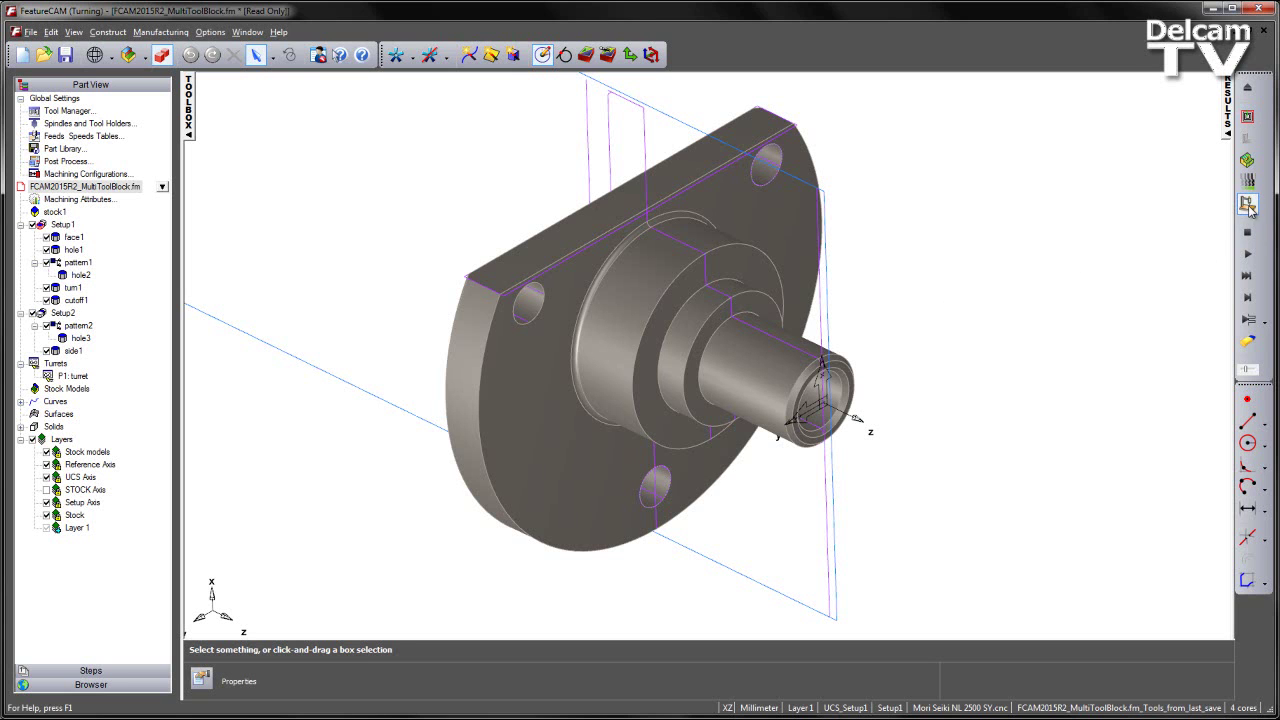
left_click(1247, 297)
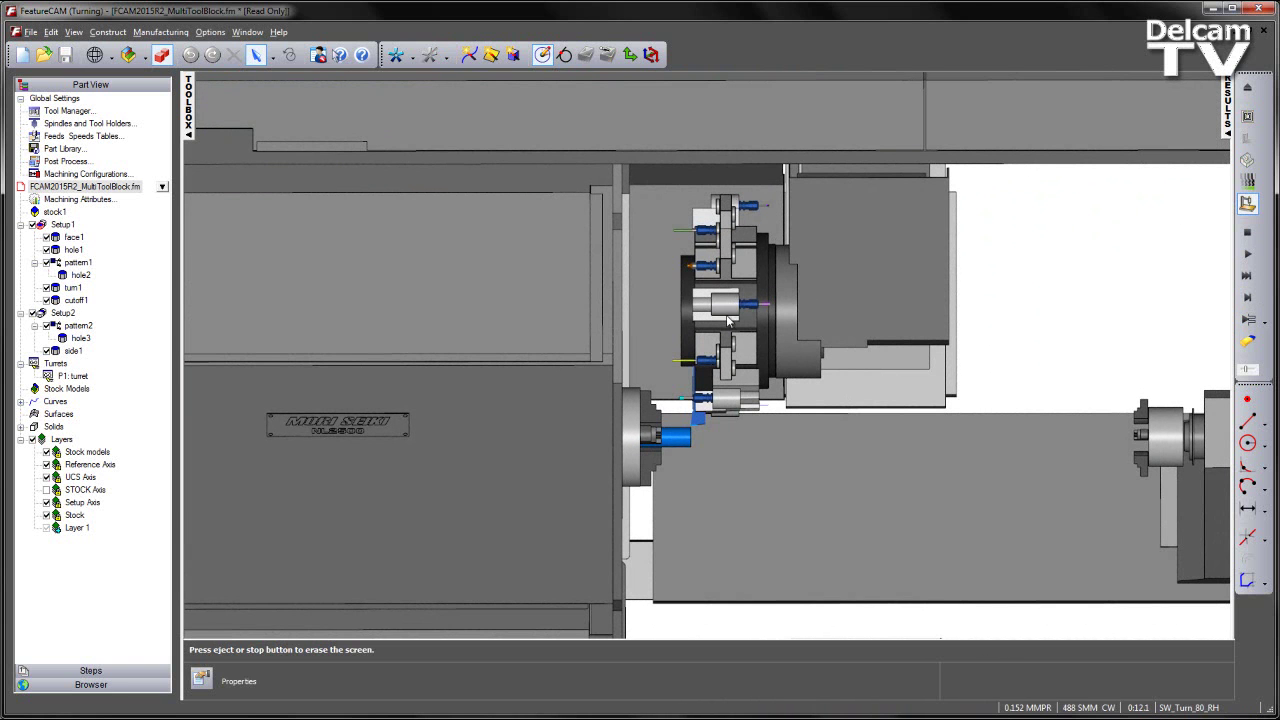
middle_click_drag(766, 494, 808, 499)
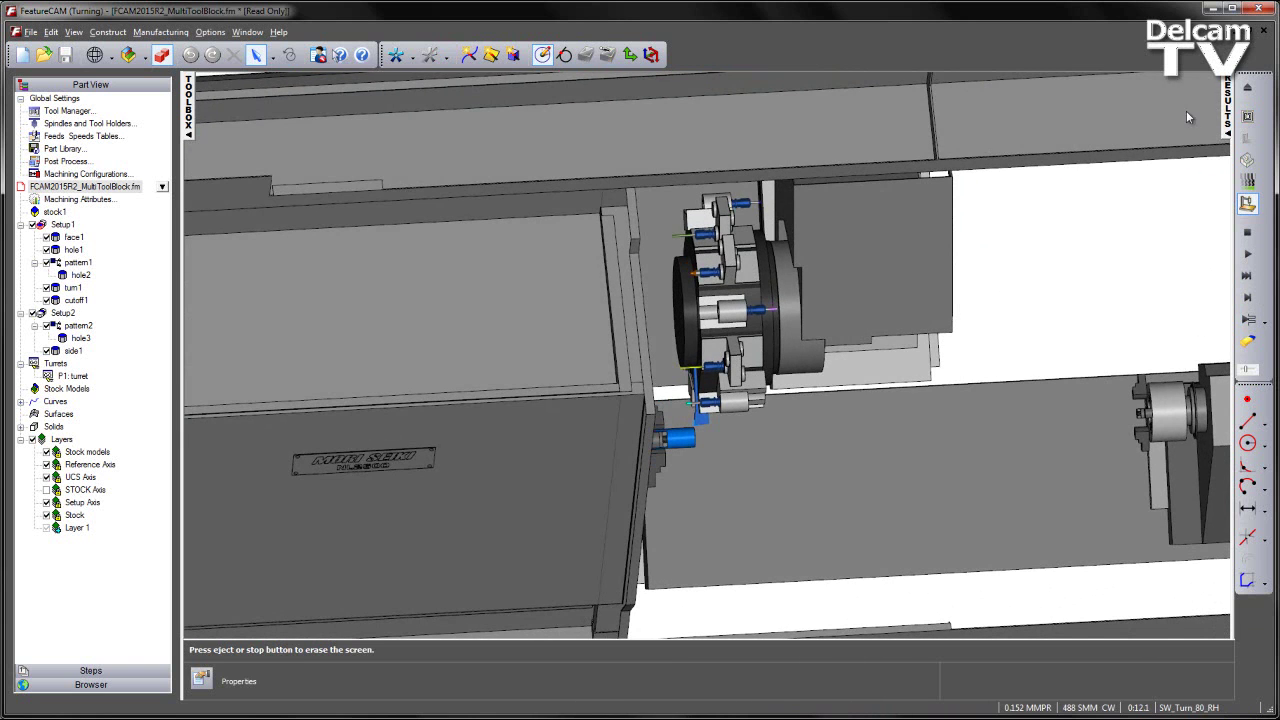
left_click(1247, 87)
- Open Manufacturing > Tool Mapping and select and expand the TD_M0160:J-rotary Z -sub drill
left_click(160, 32)
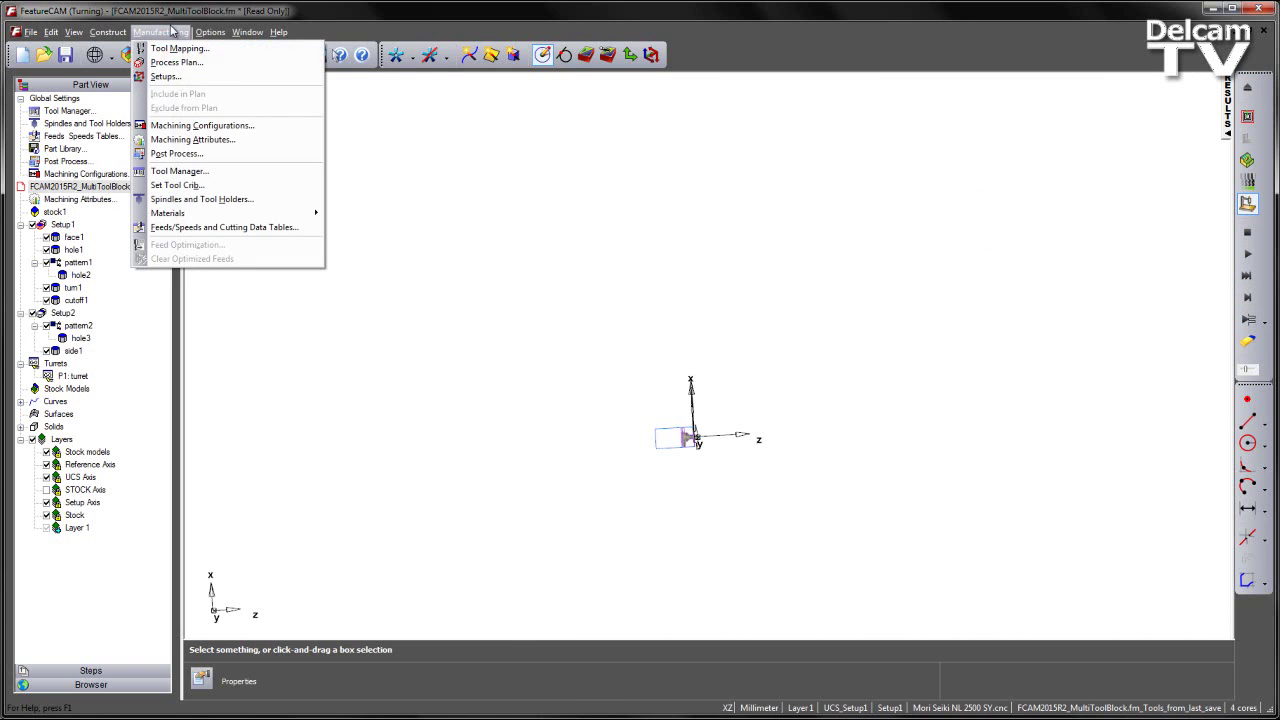
left_click(170, 52)
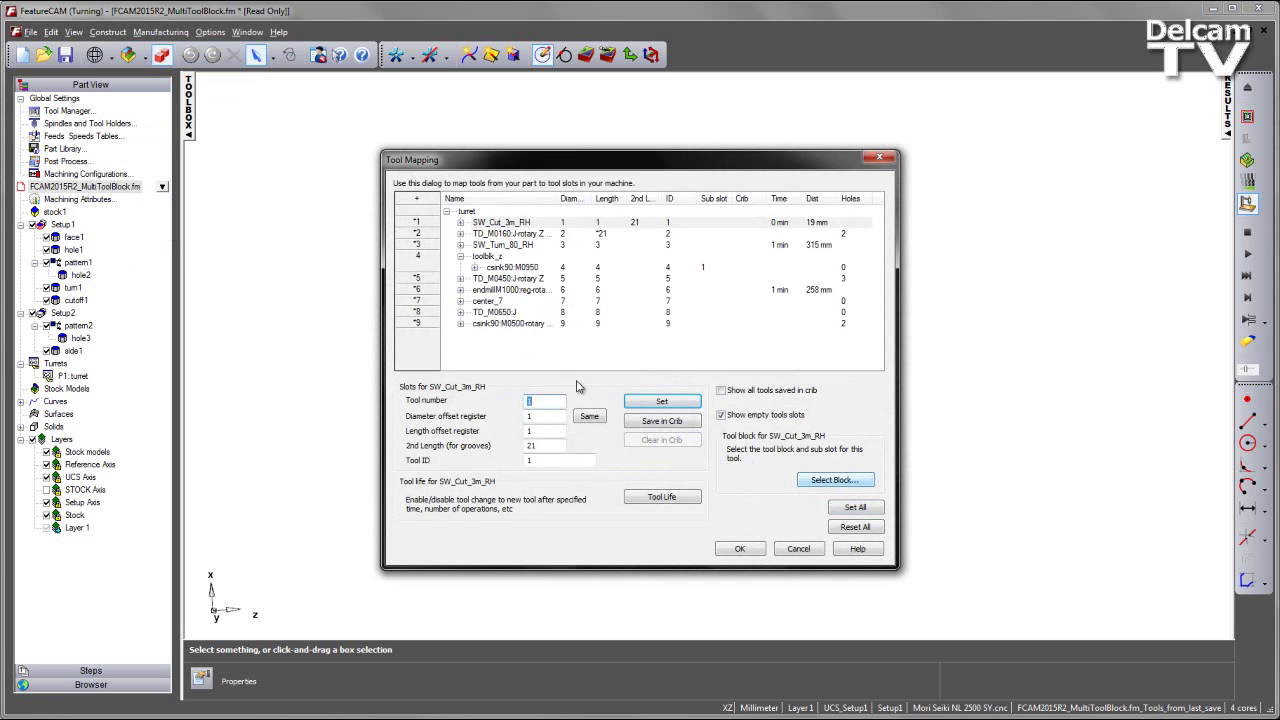
left_click(512, 234)
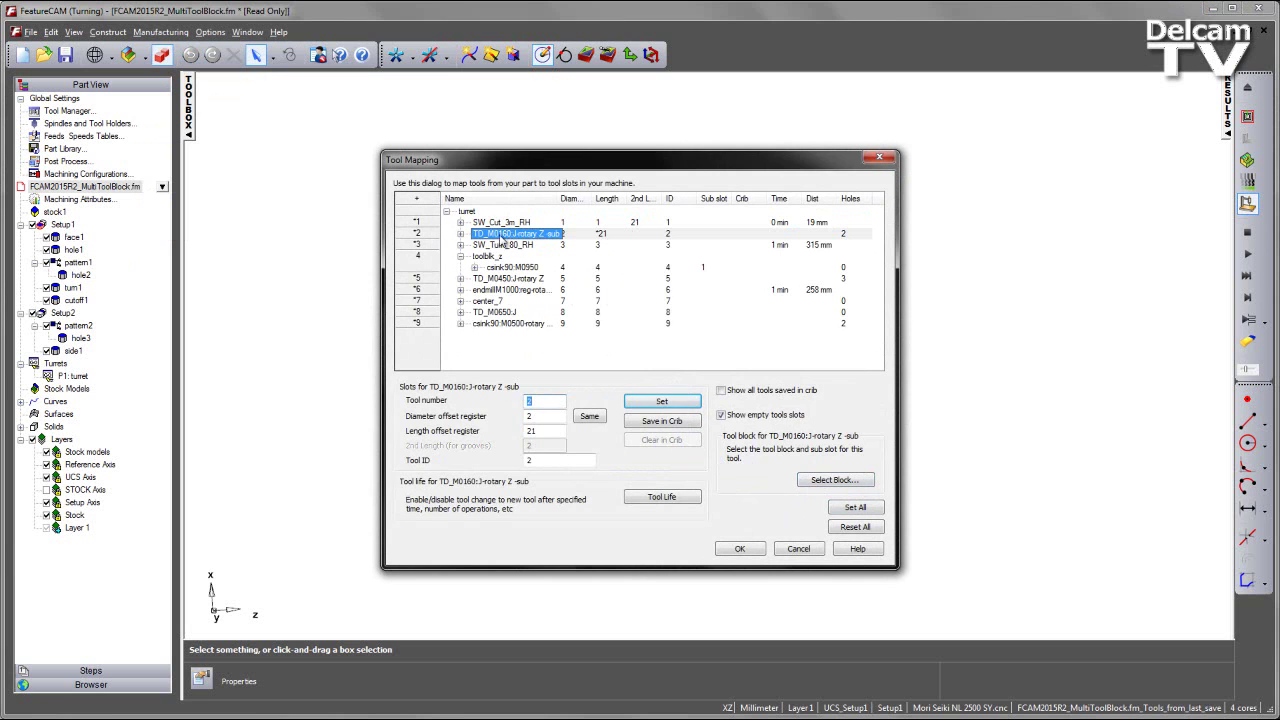
left_click_drag(500, 240, 470, 237)
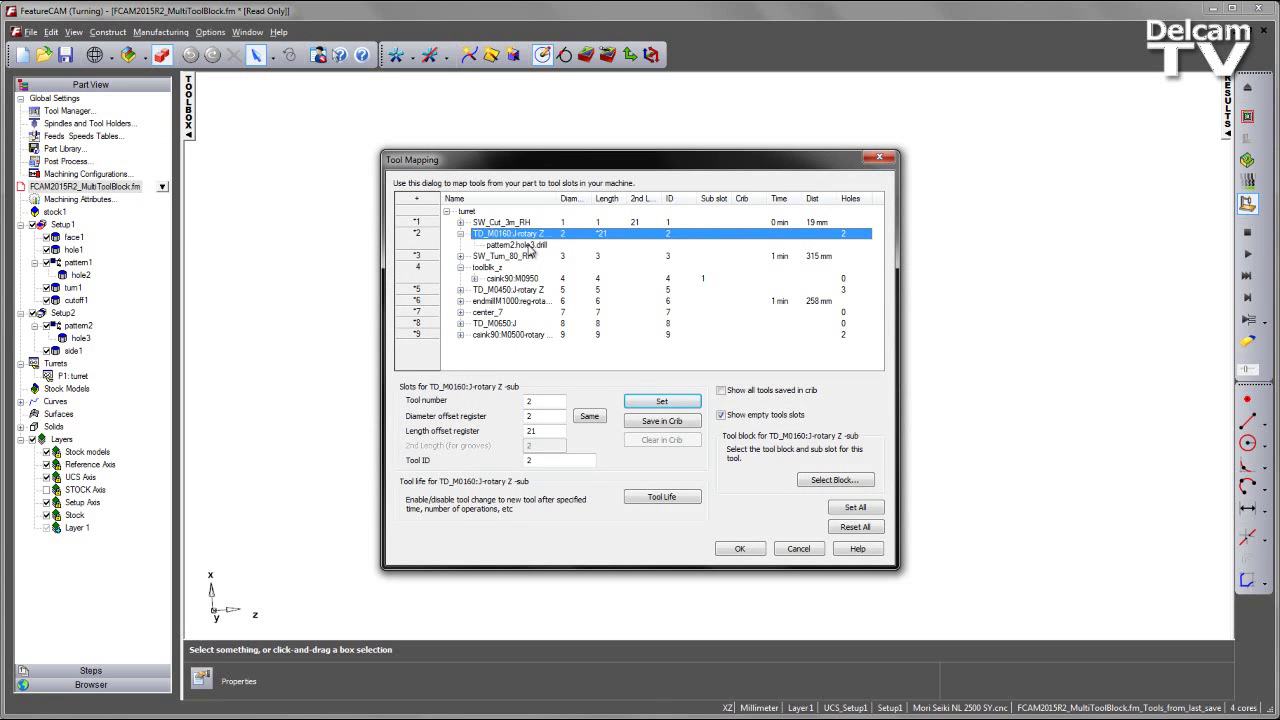
- Map the TD_M0160 drill to toolblk_doublez at sub slot 3 and check it under the block
left_click(824, 485)
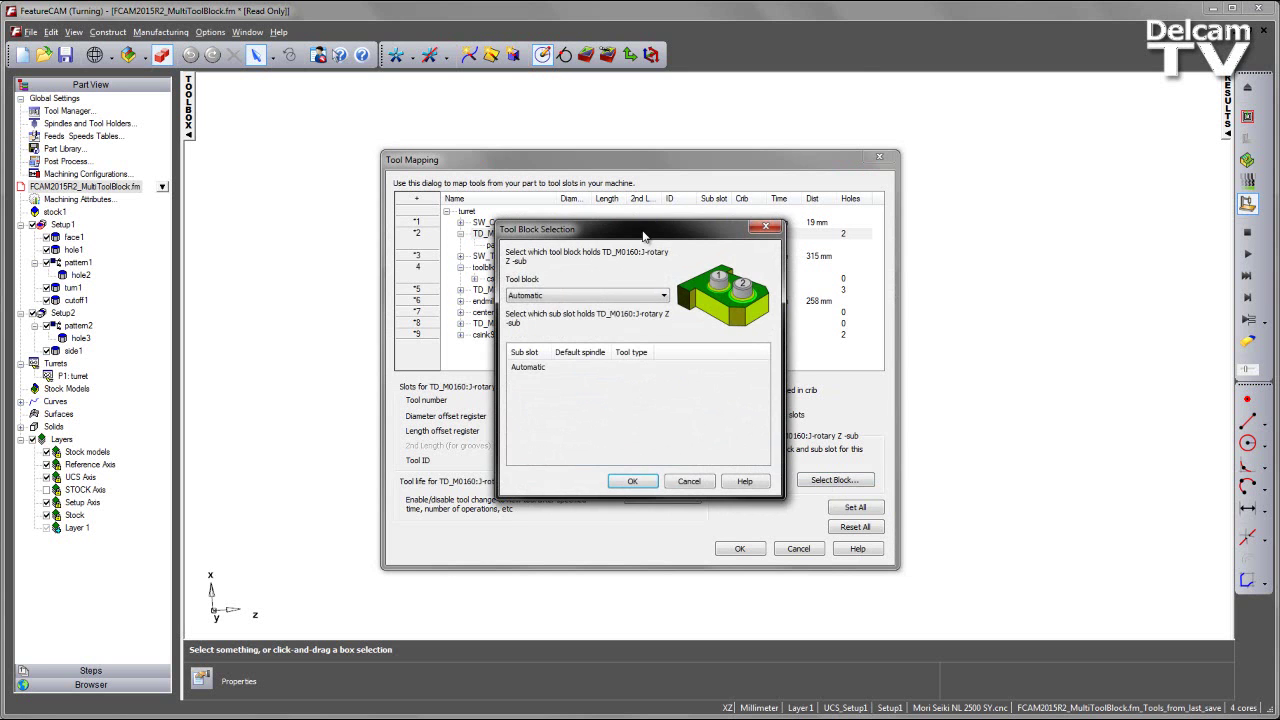
left_click_drag(642, 238, 803, 236)
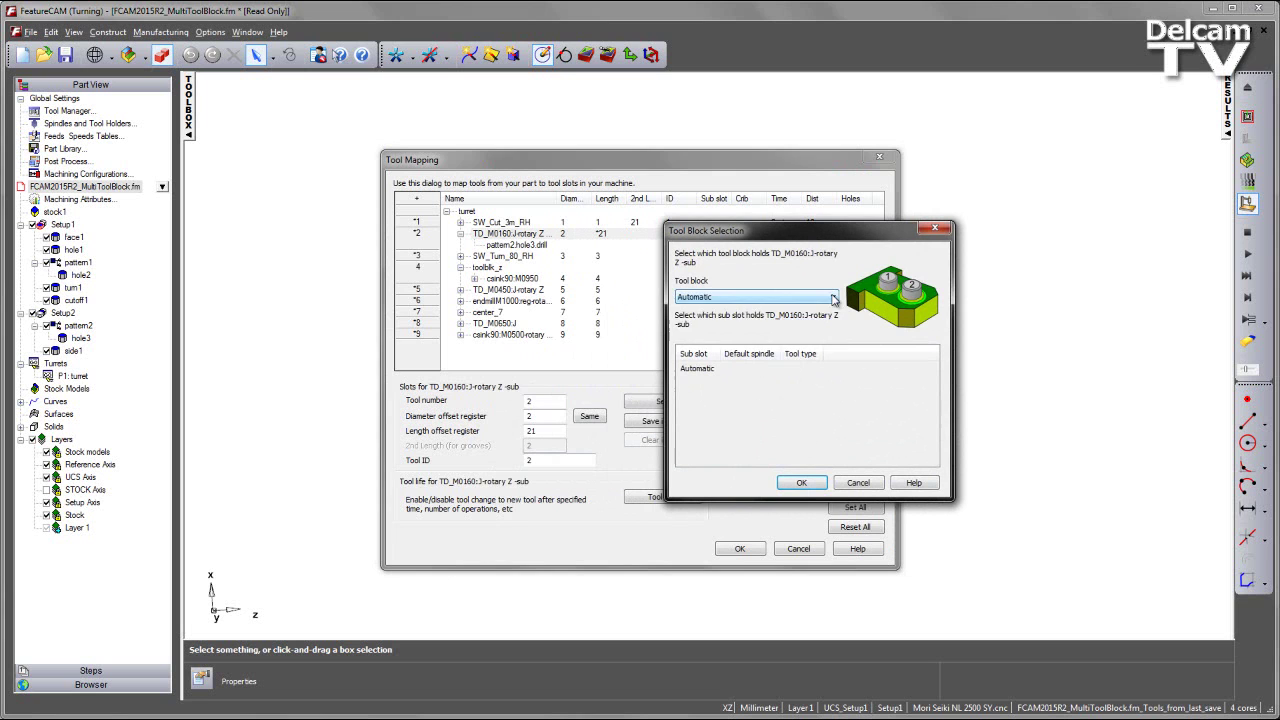
left_click(832, 299)
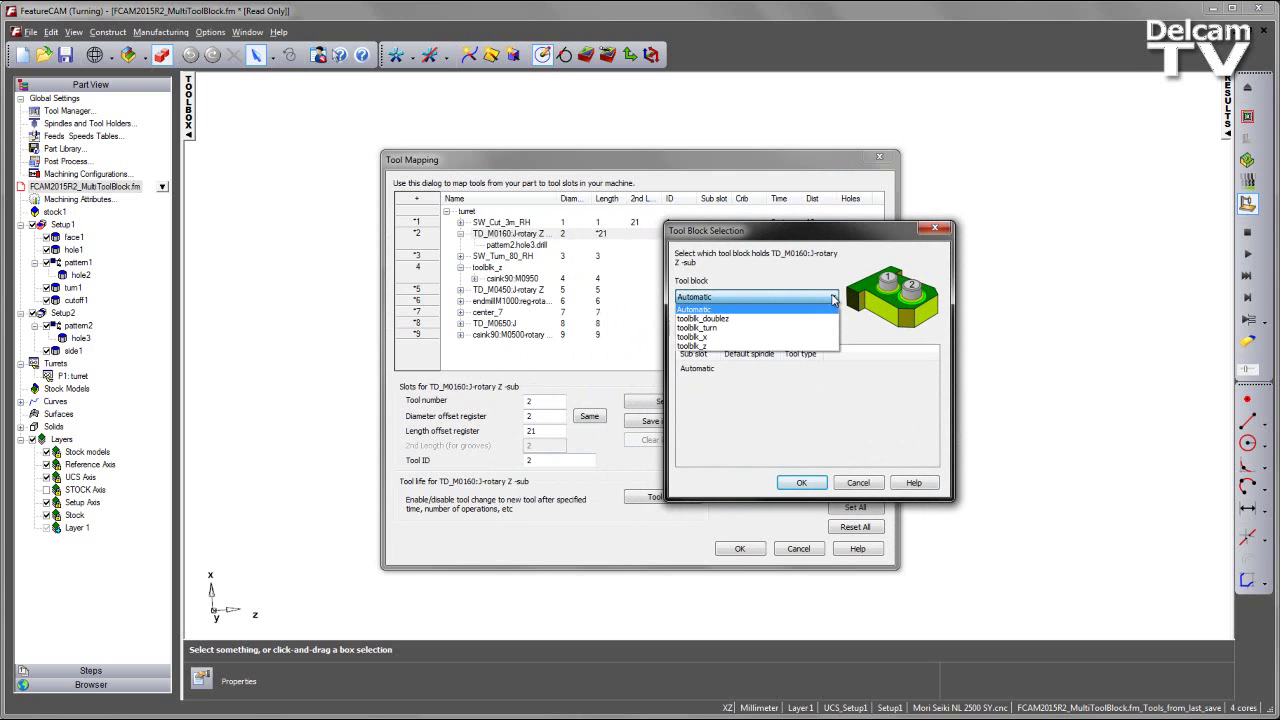
left_click(721, 320)
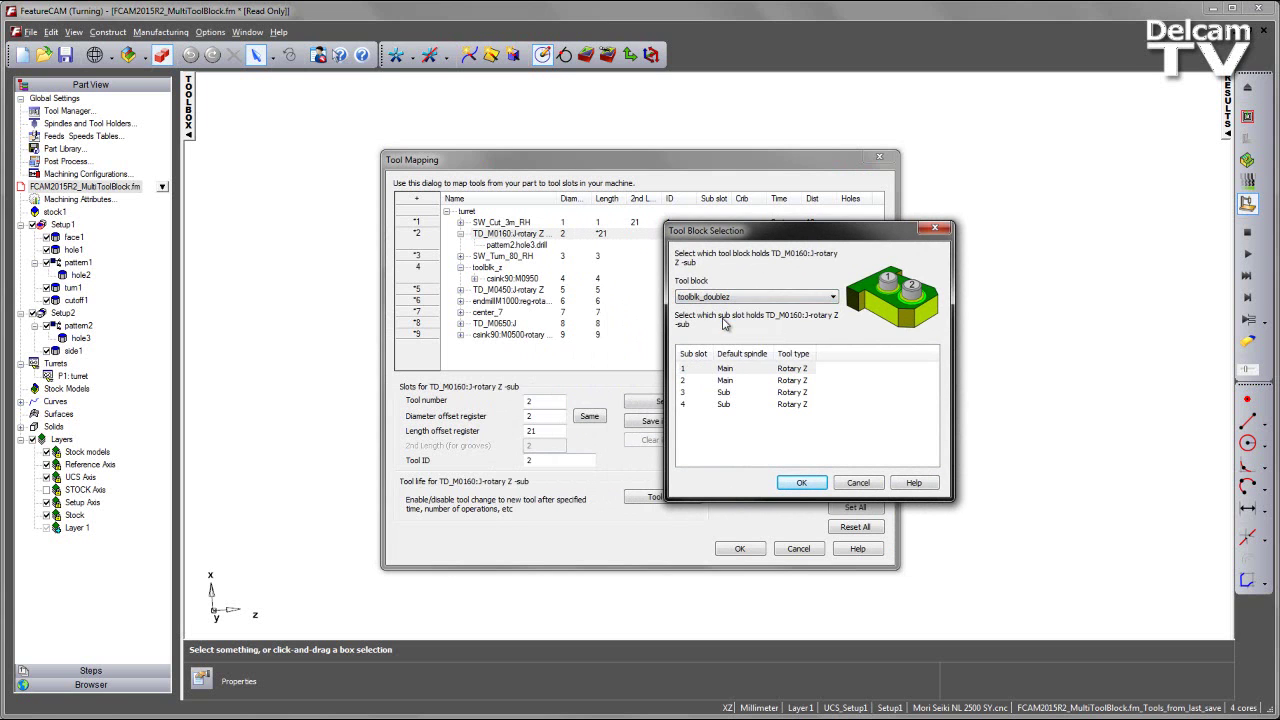
left_click(686, 395)
left_click(798, 484)
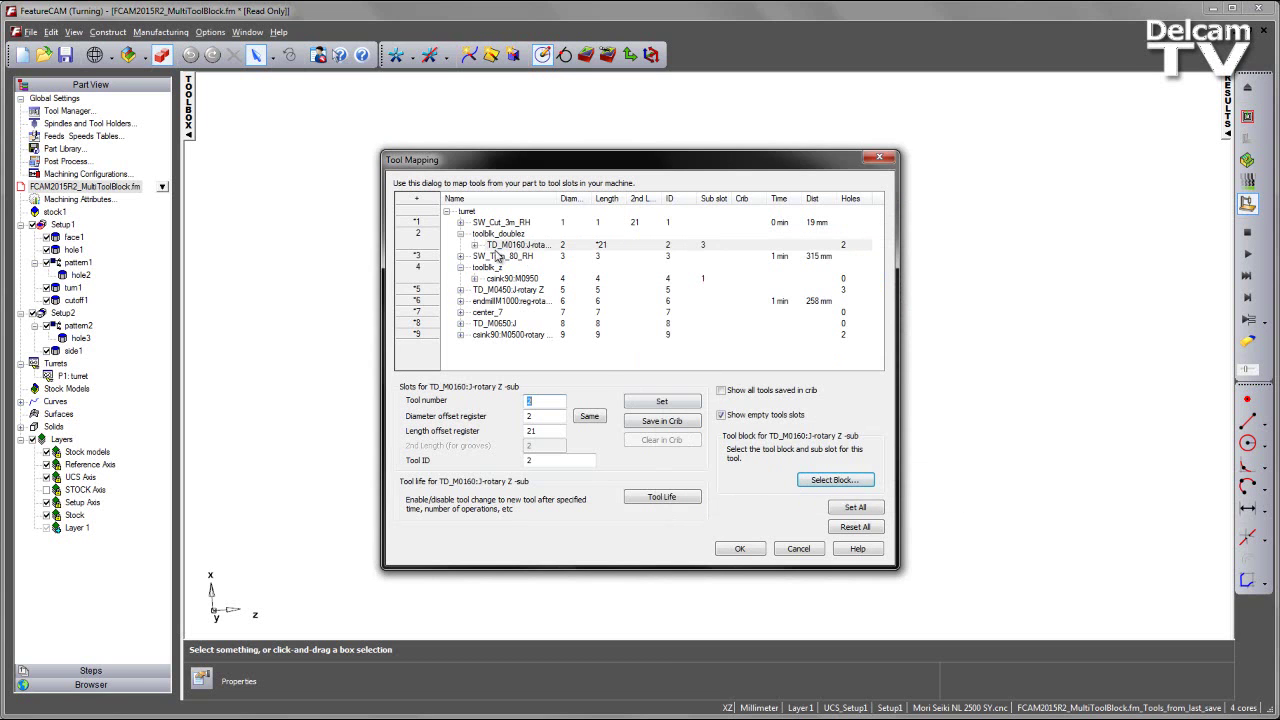
left_click(498, 247)
left_click_drag(530, 254, 505, 236)
- Select the csink90:M0500-rotary Z -sub tool and set its tool number to 2, copied into the offsets
left_click(461, 336)
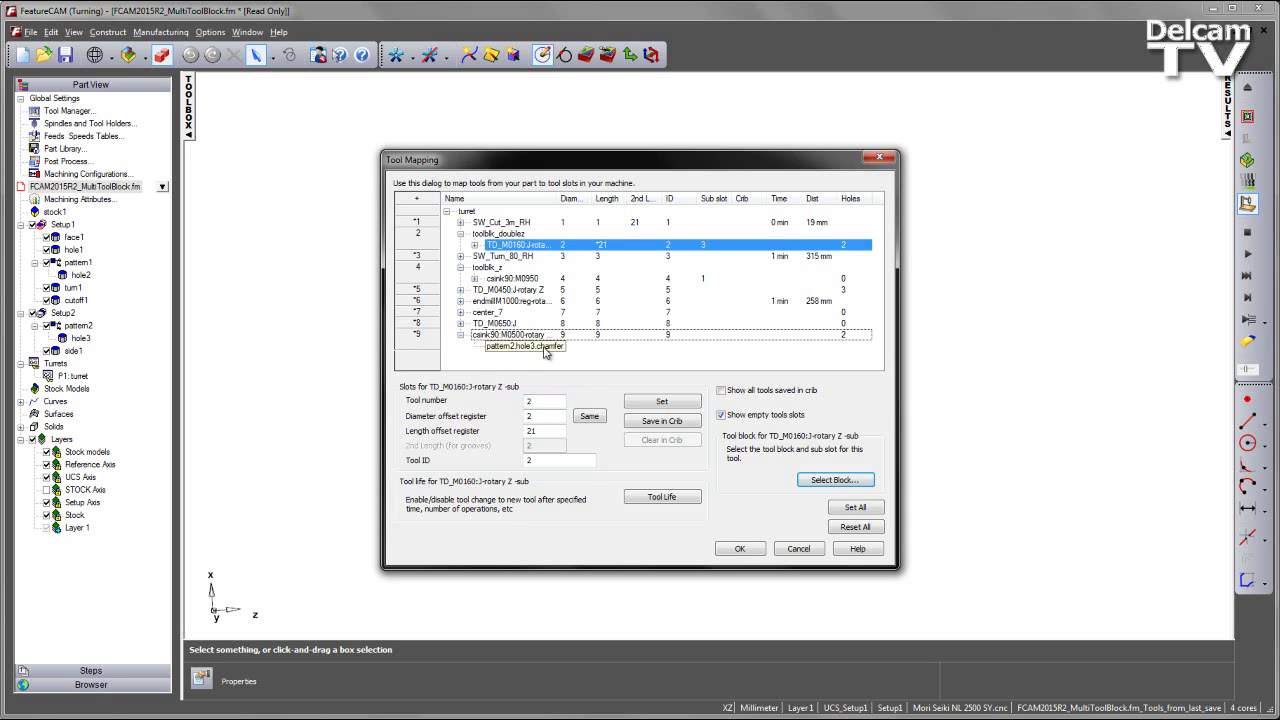
left_click(508, 347)
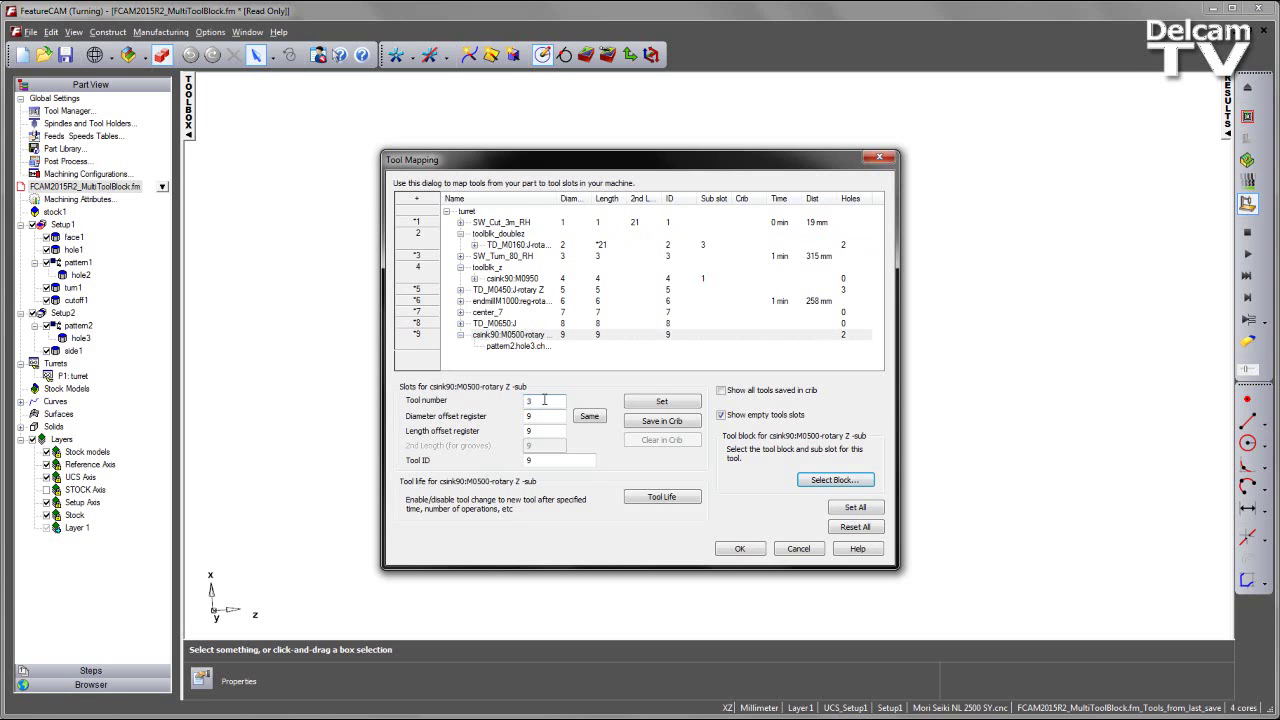
type("2")
left_click(586, 420)
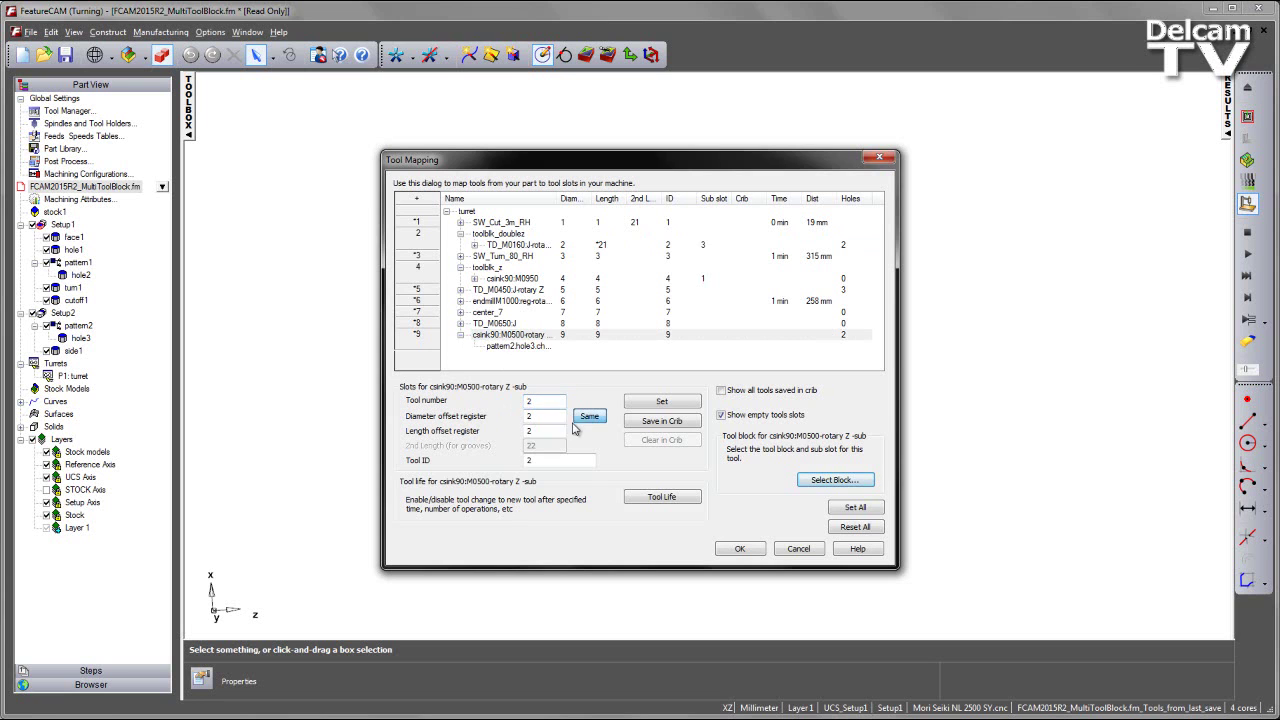
left_click(659, 403)
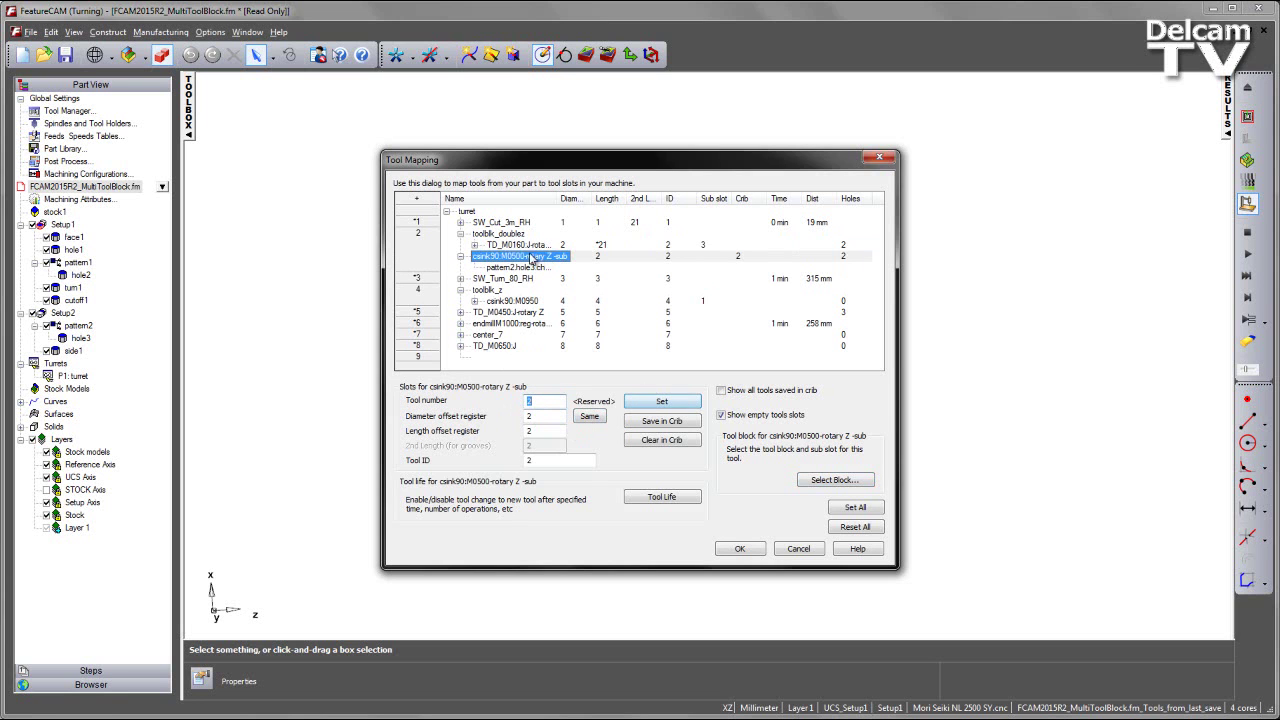
- Place the countersink in the toolblk_doublez tool block at sub slot 4
left_click(835, 482)
left_click(580, 299)
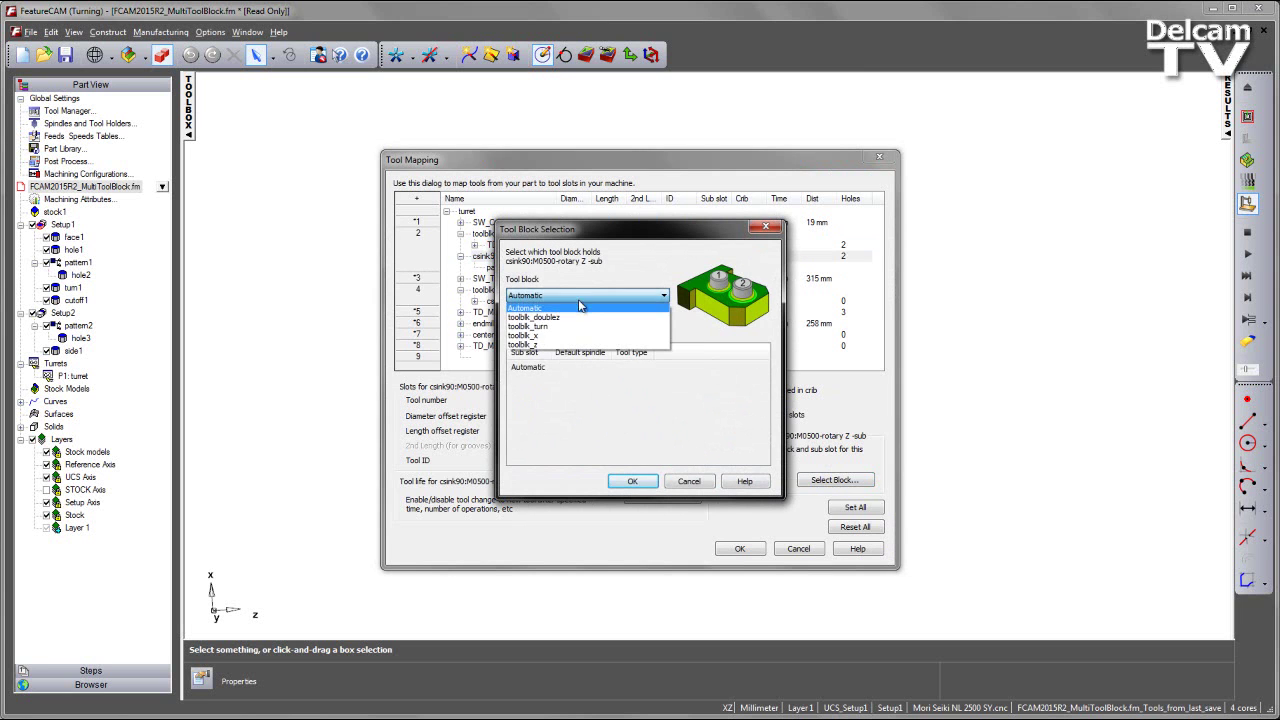
left_click(577, 320)
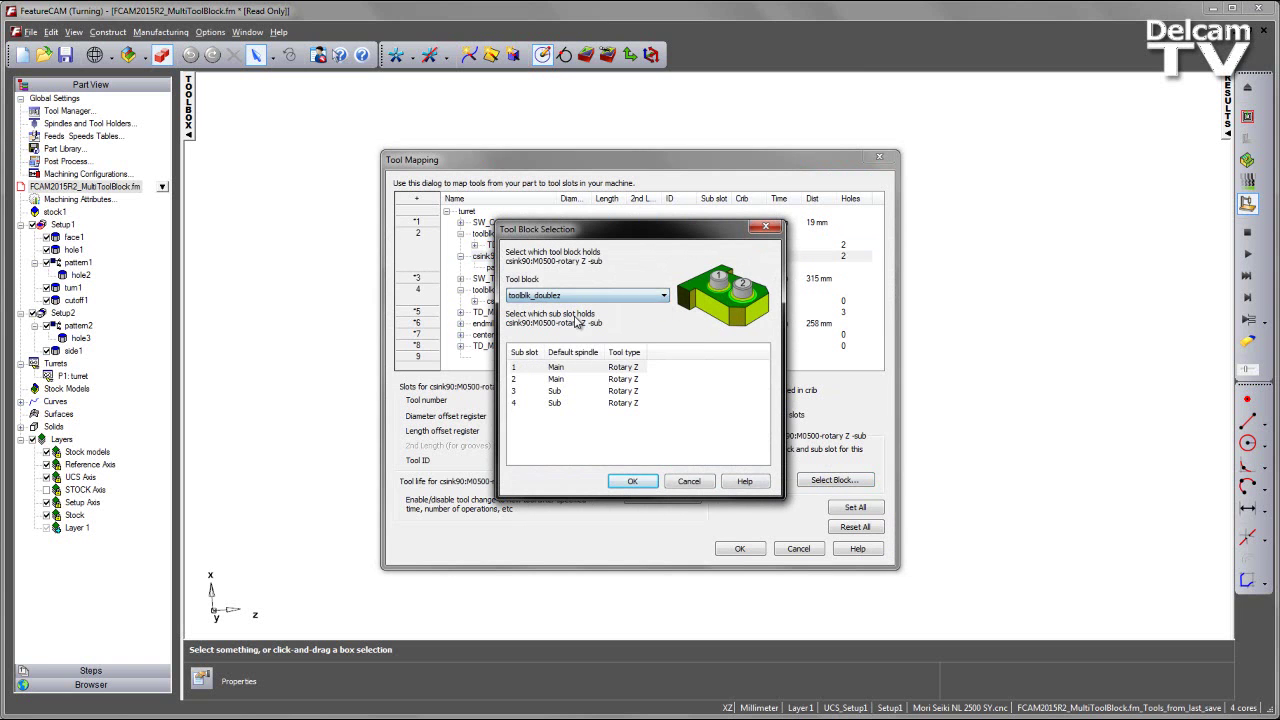
left_click(517, 404)
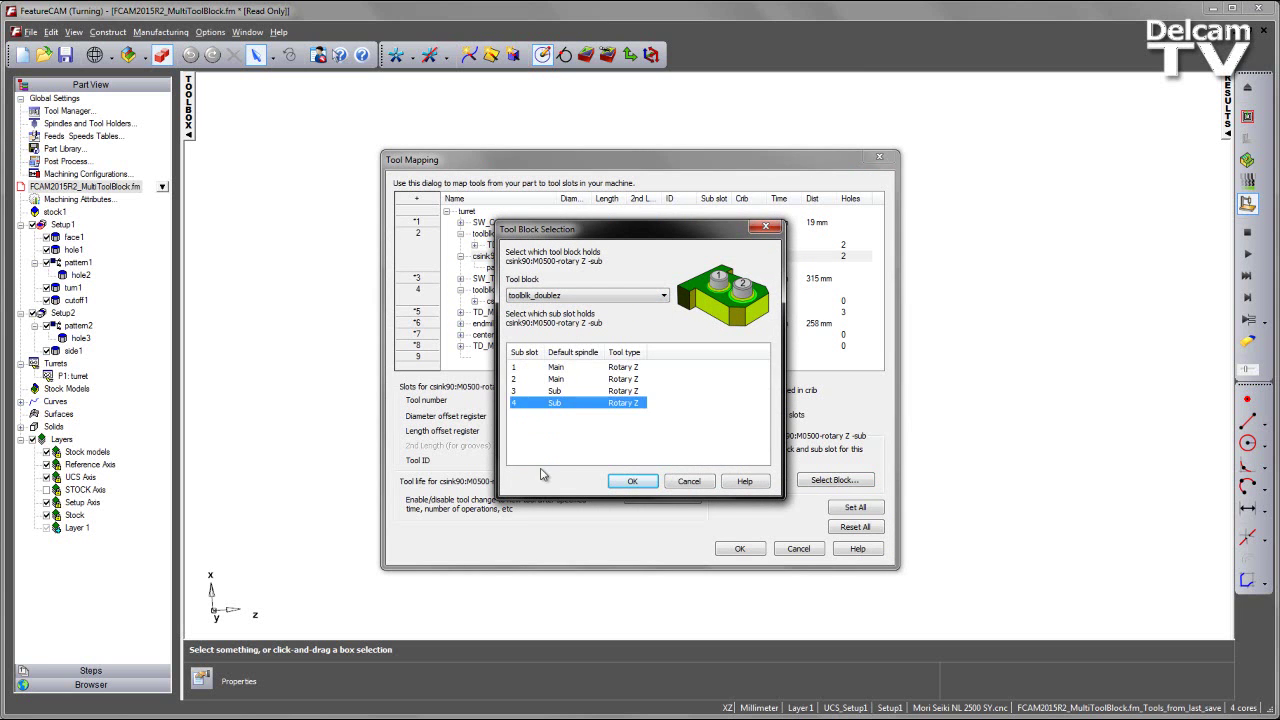
left_click(631, 484)
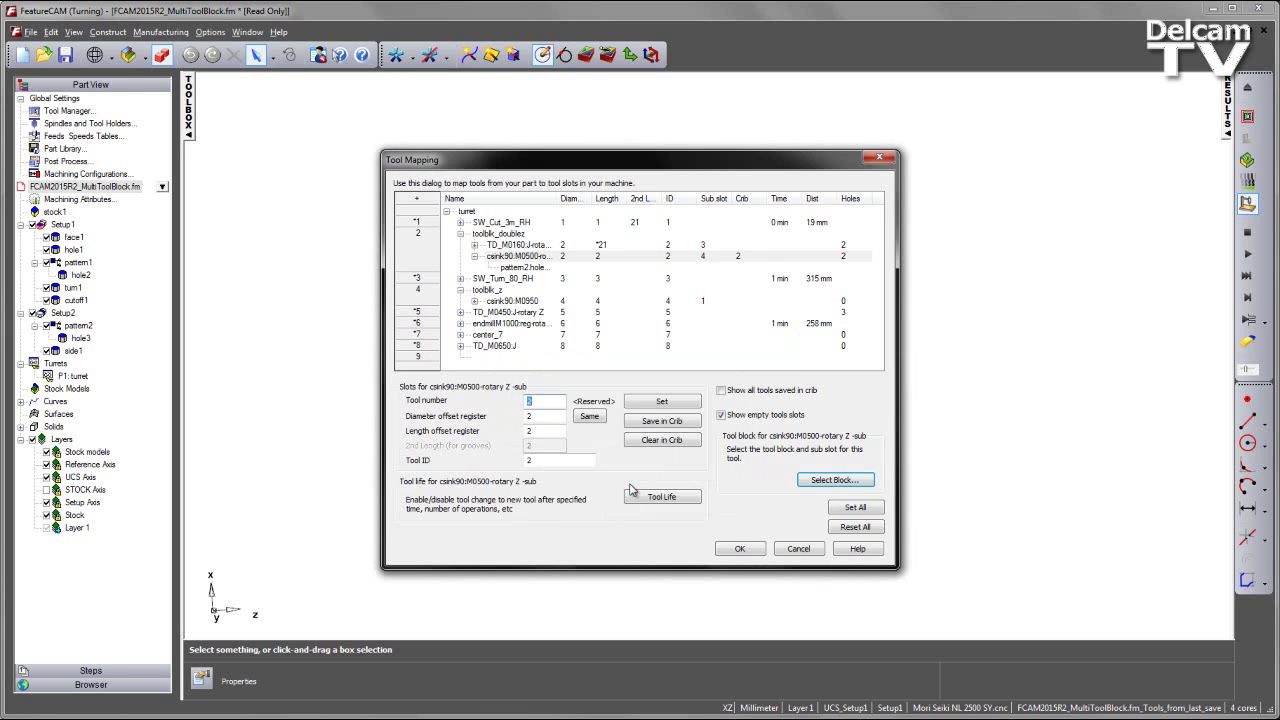
- Assign TD_M0650:J tool number 2 in all registers and move it into slot 2
left_click(500, 346)
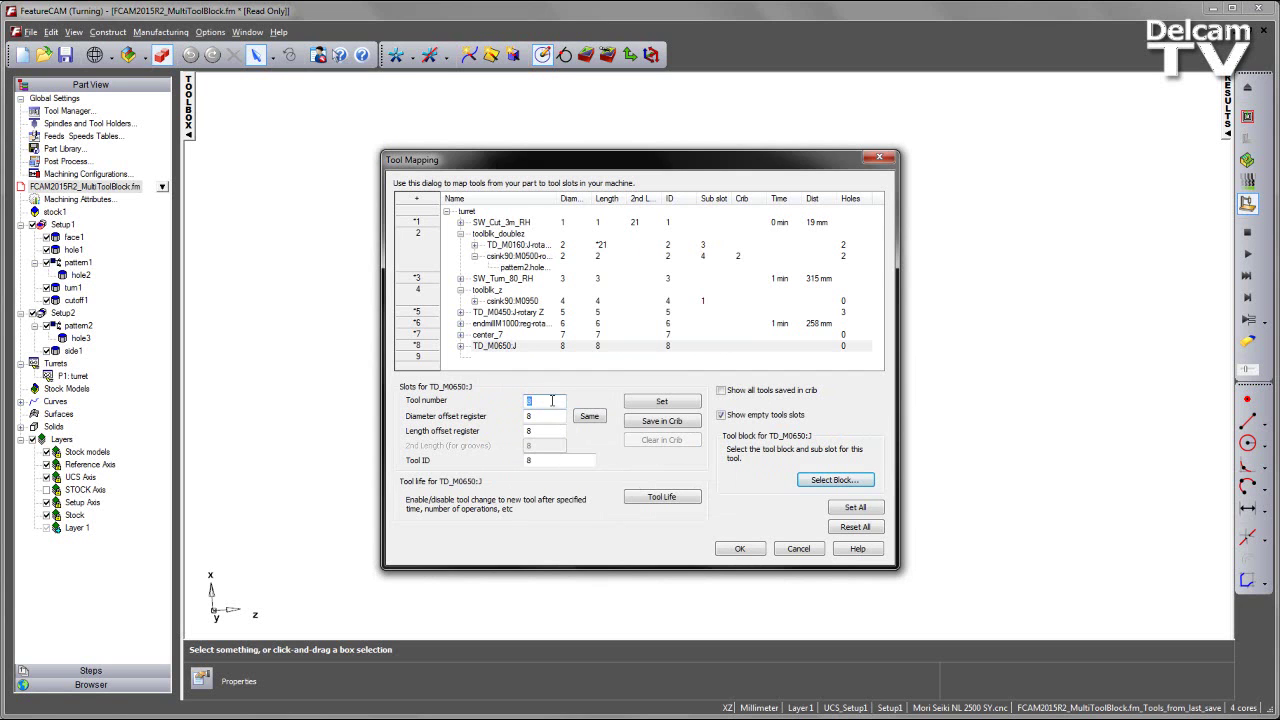
type("2")
left_click(586, 416)
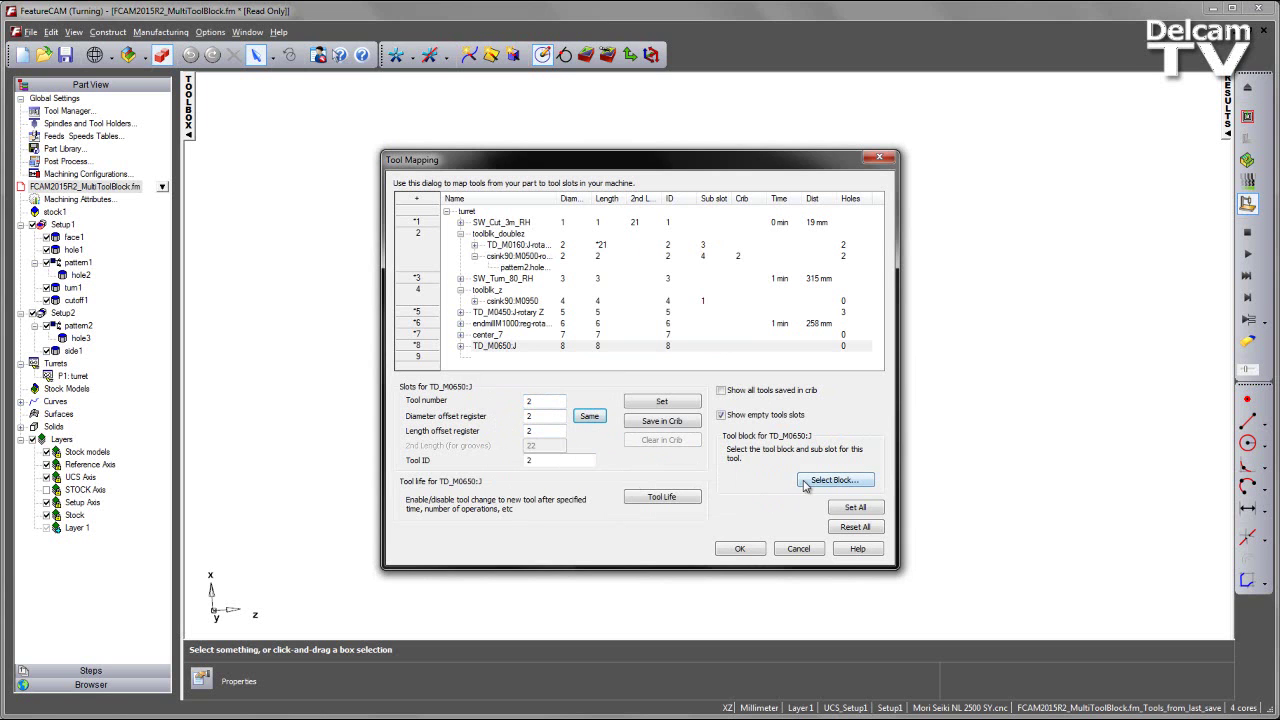
left_click(688, 404)
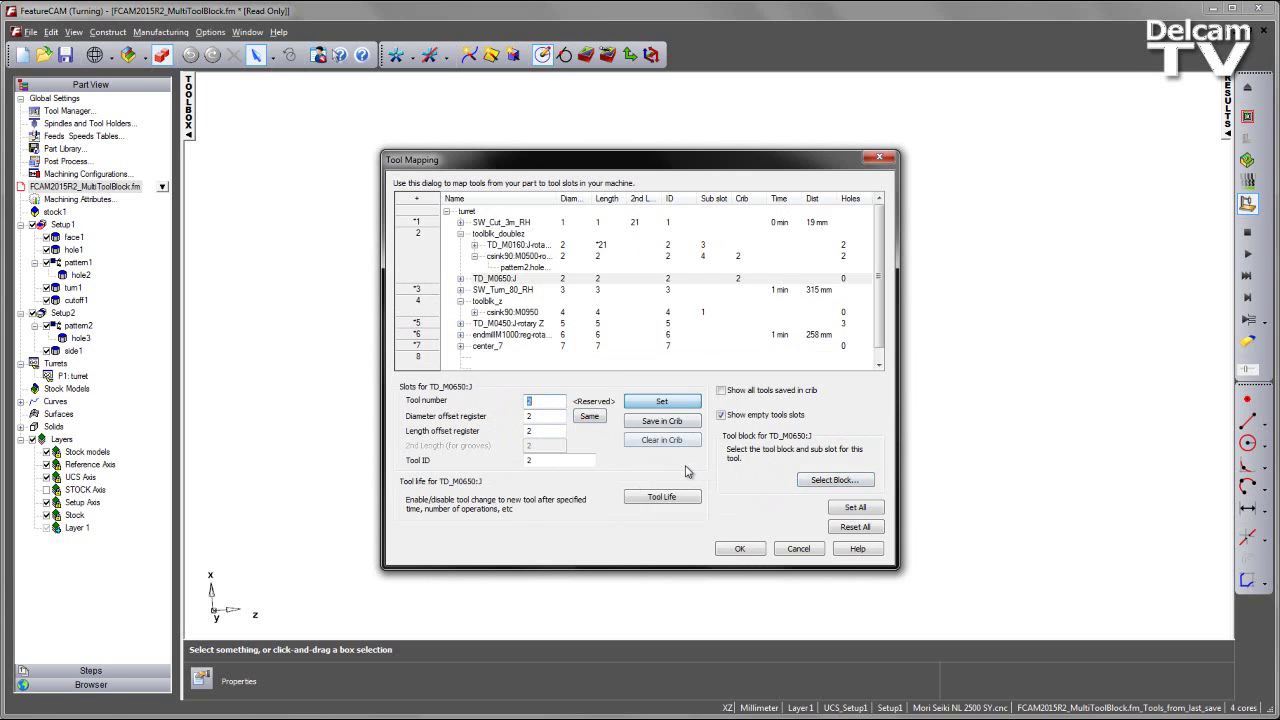
- Mount TD_M0650:J on sub slot 1 of toolblk_doublez
left_click(834, 480)
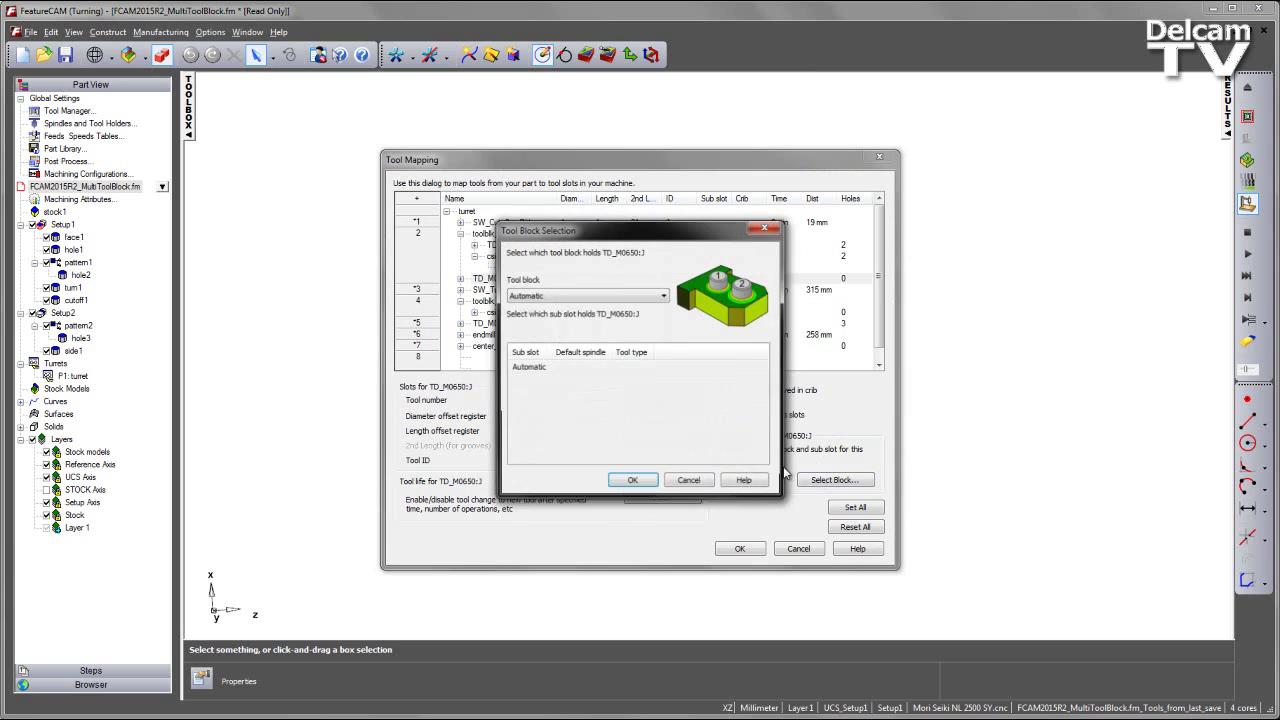
left_click(618, 297)
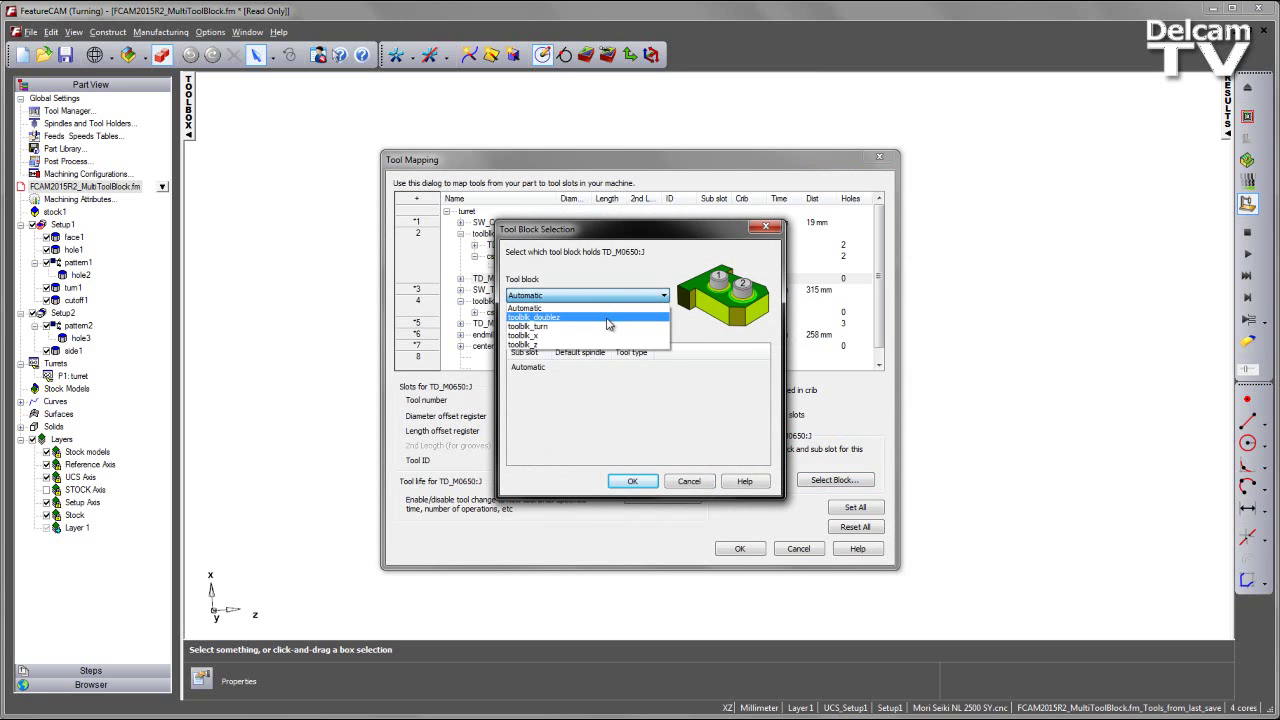
left_click(607, 318)
left_click(559, 369)
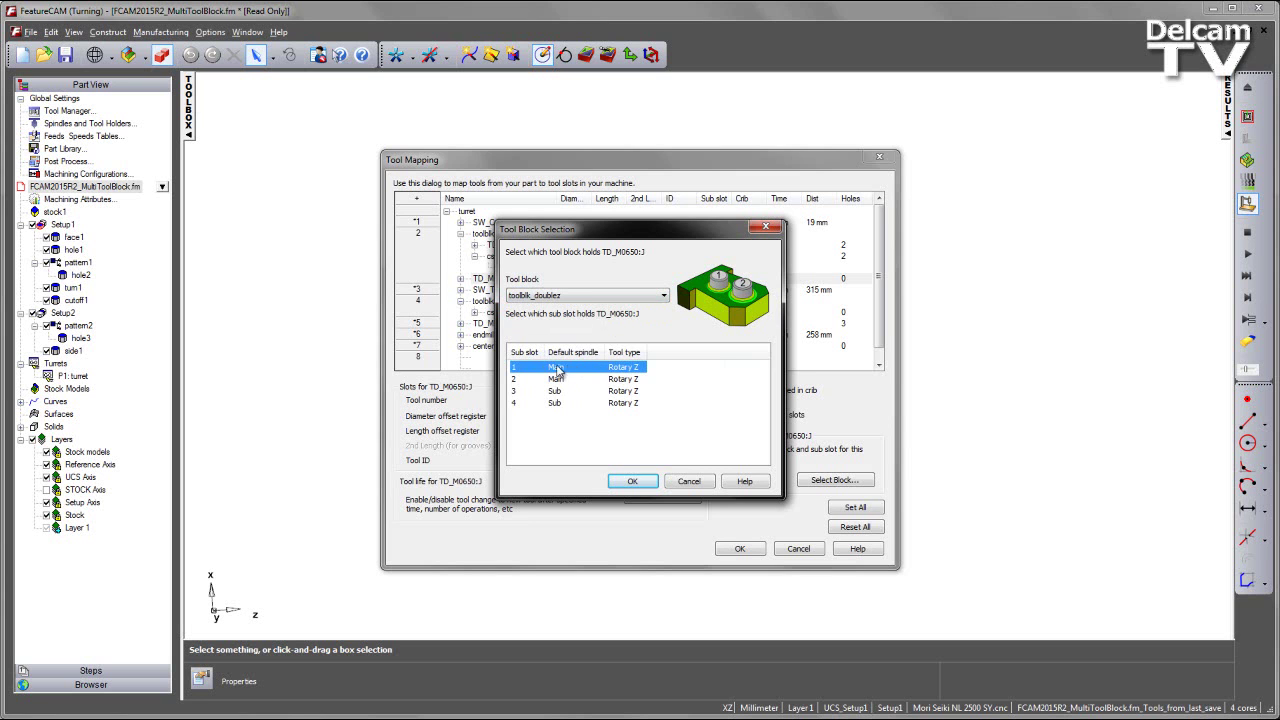
left_click(630, 481)
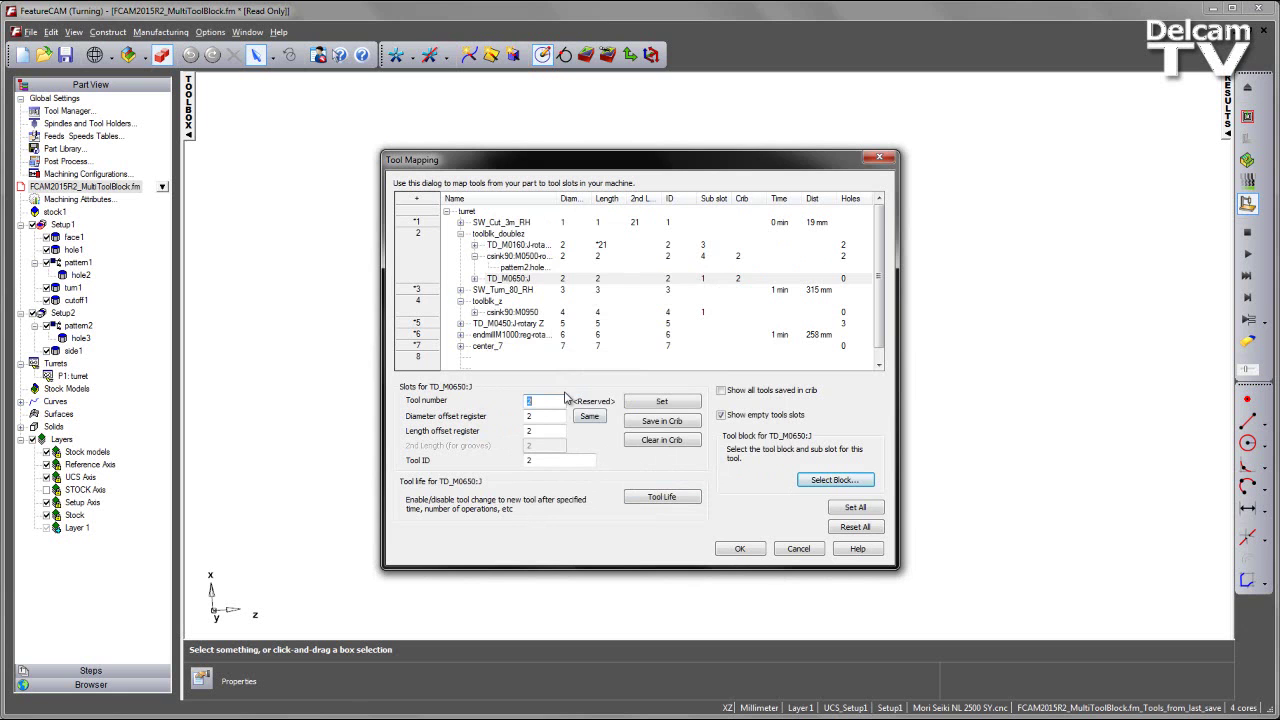
- Put center_7 in slot 2 on toolblk_doublez sub slot 2, filling the block's last sub slot
left_click(505, 348)
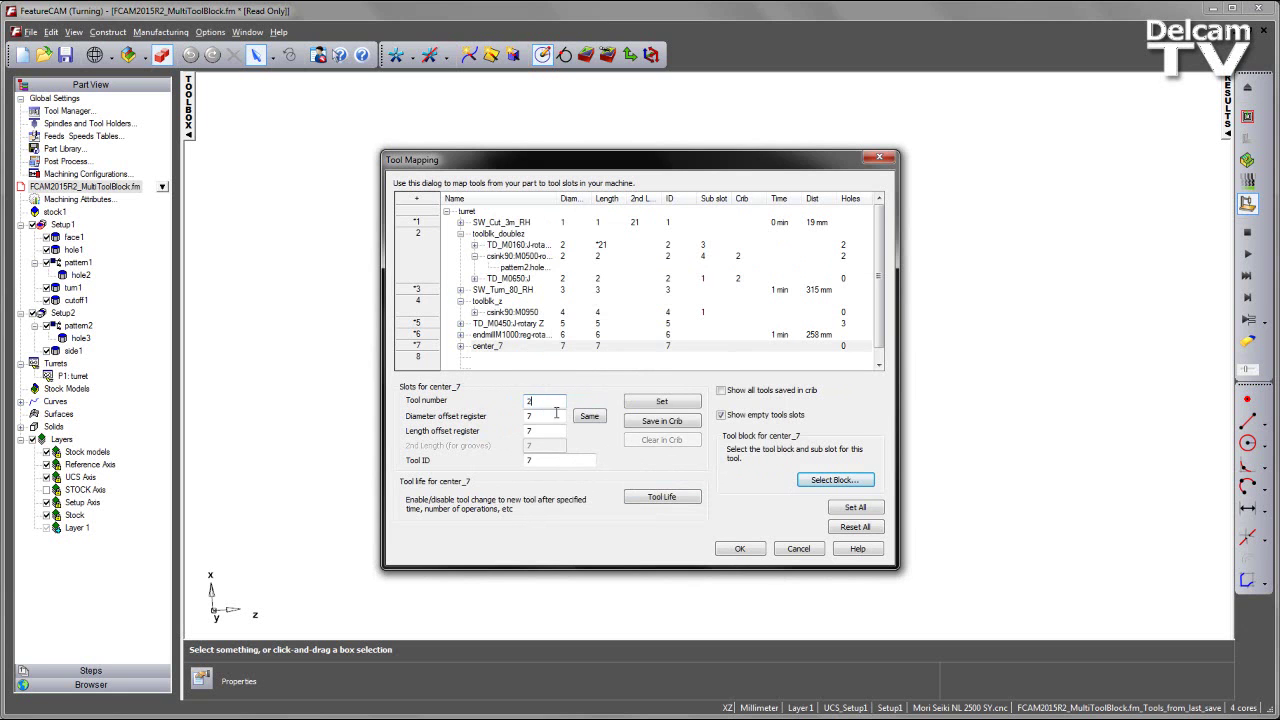
left_click(650, 402)
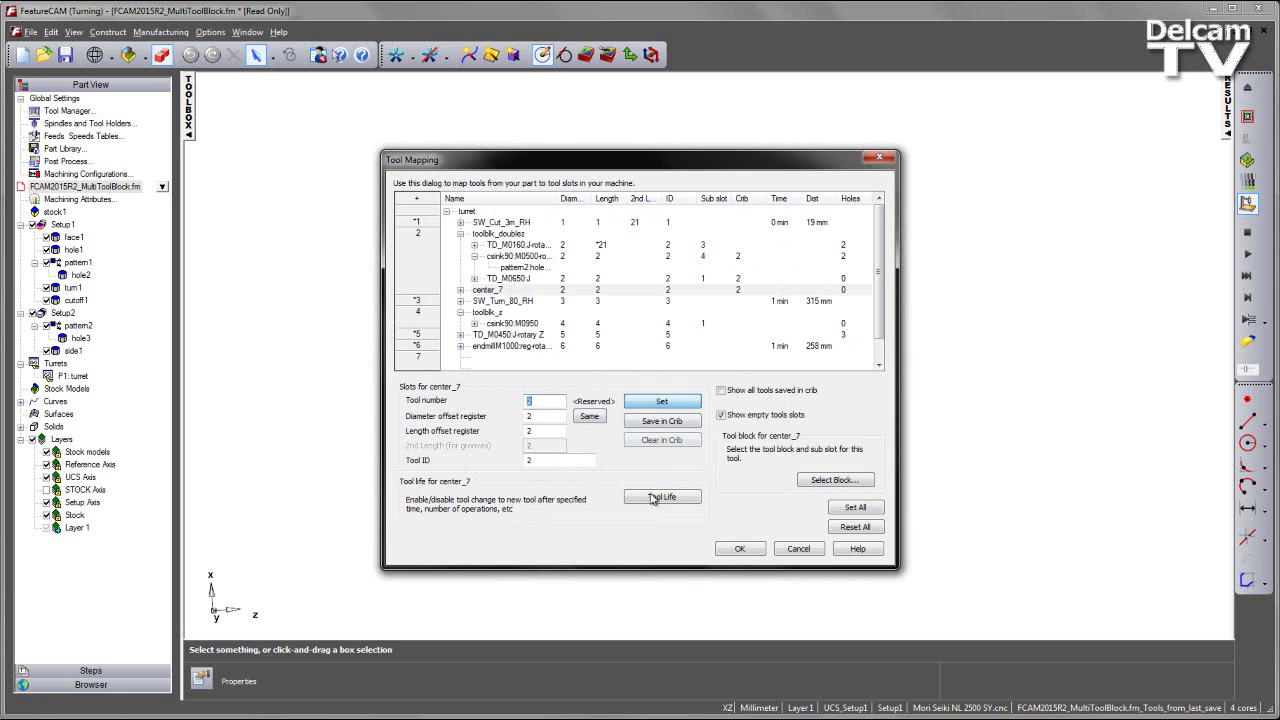
left_click(820, 481)
left_click(600, 296)
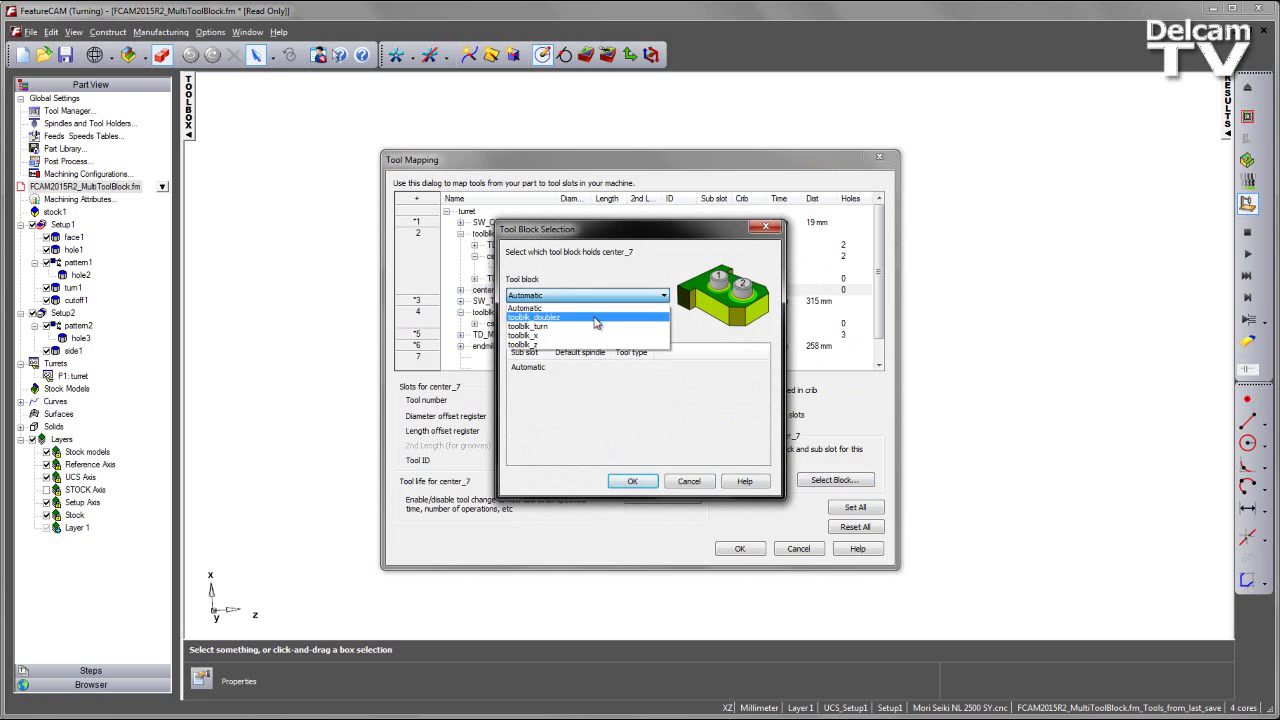
left_click(595, 318)
left_click(536, 380)
left_click(627, 483)
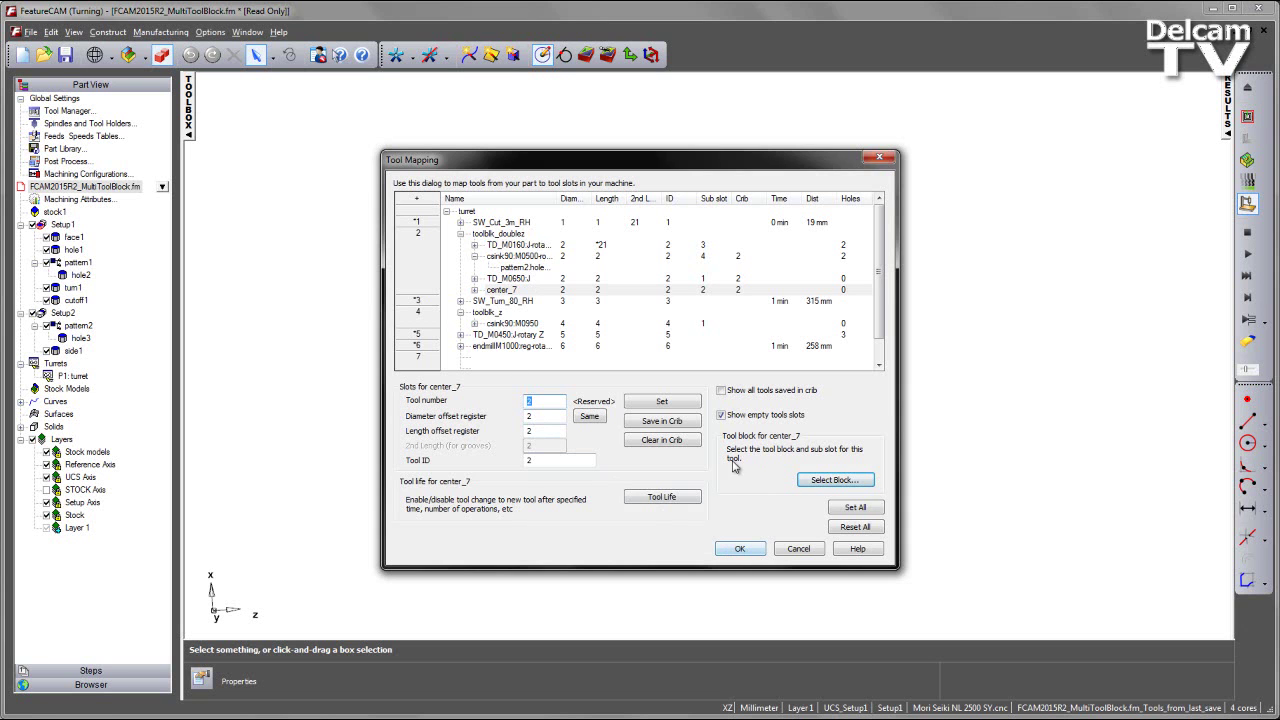
- Accept the Tool Mapping changes, confirming past the shared compensation register warning
left_click(740, 549)
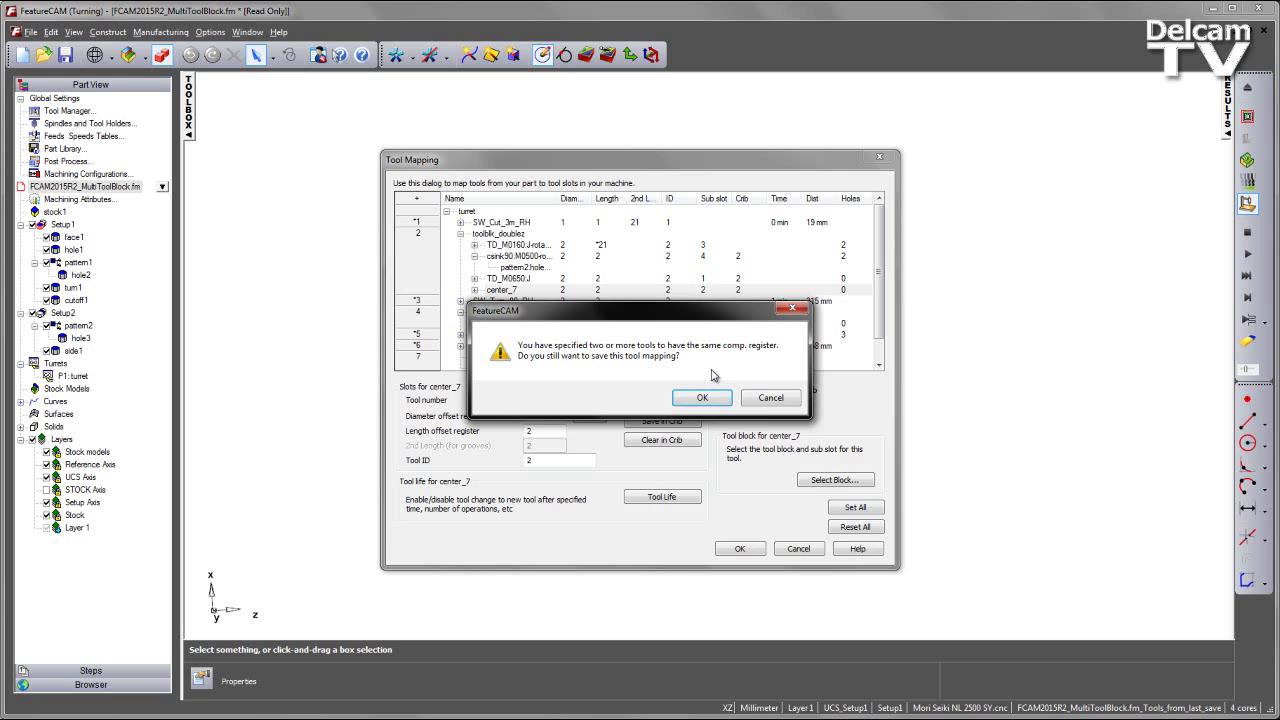
left_click(702, 397)
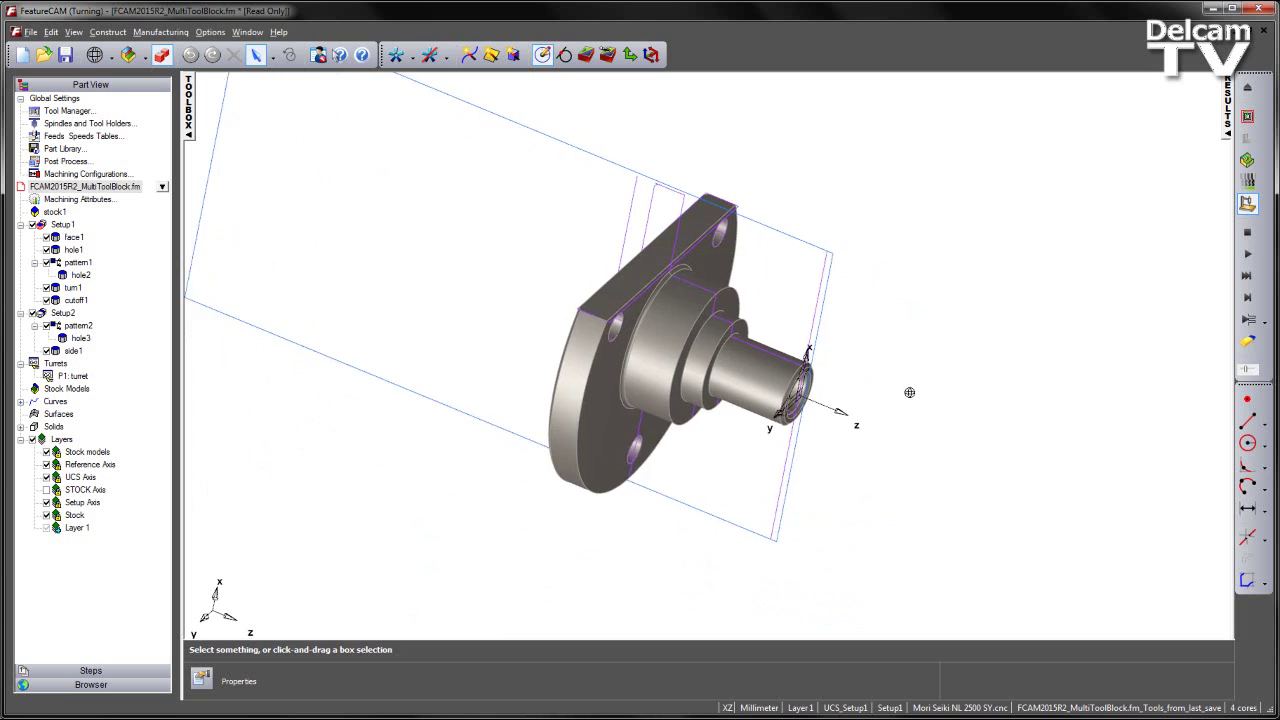
- Show the full-machine simulation and orbit to view the chuck, stock and turret tools
left_click(1247, 300)
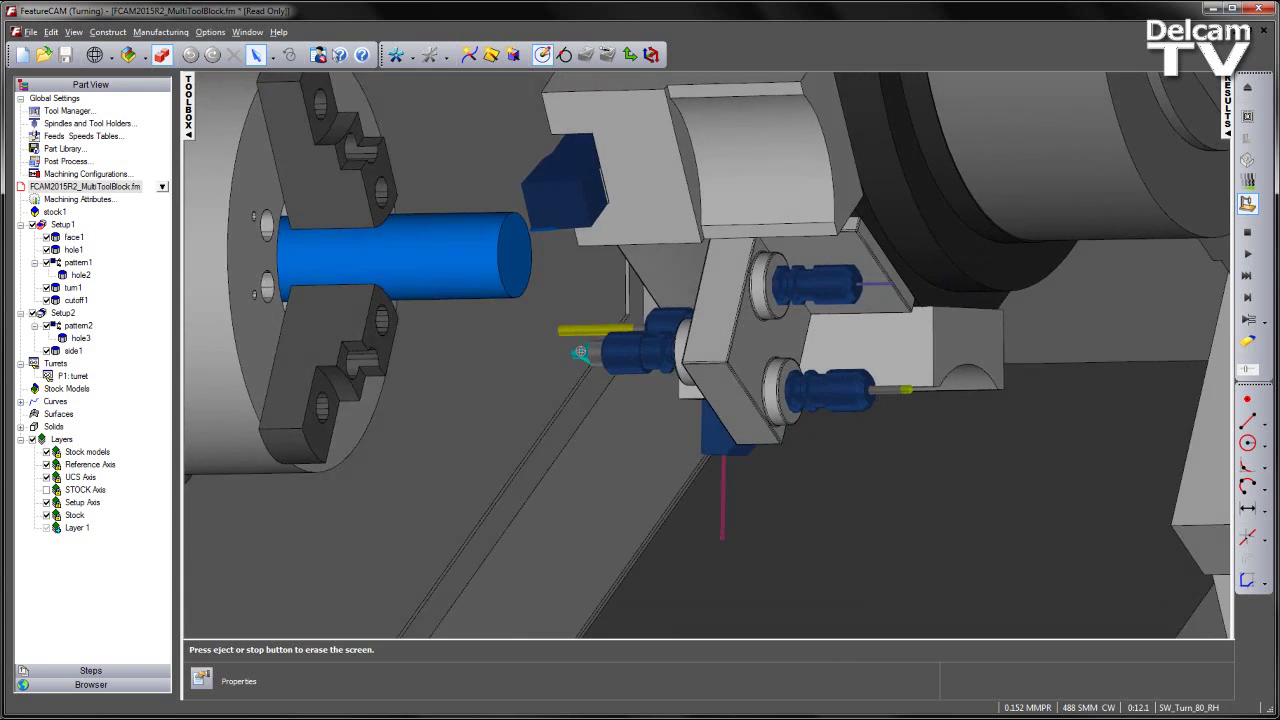
middle_click_drag(580, 352, 780, 320)
scroll(780, 320, "down", 5)
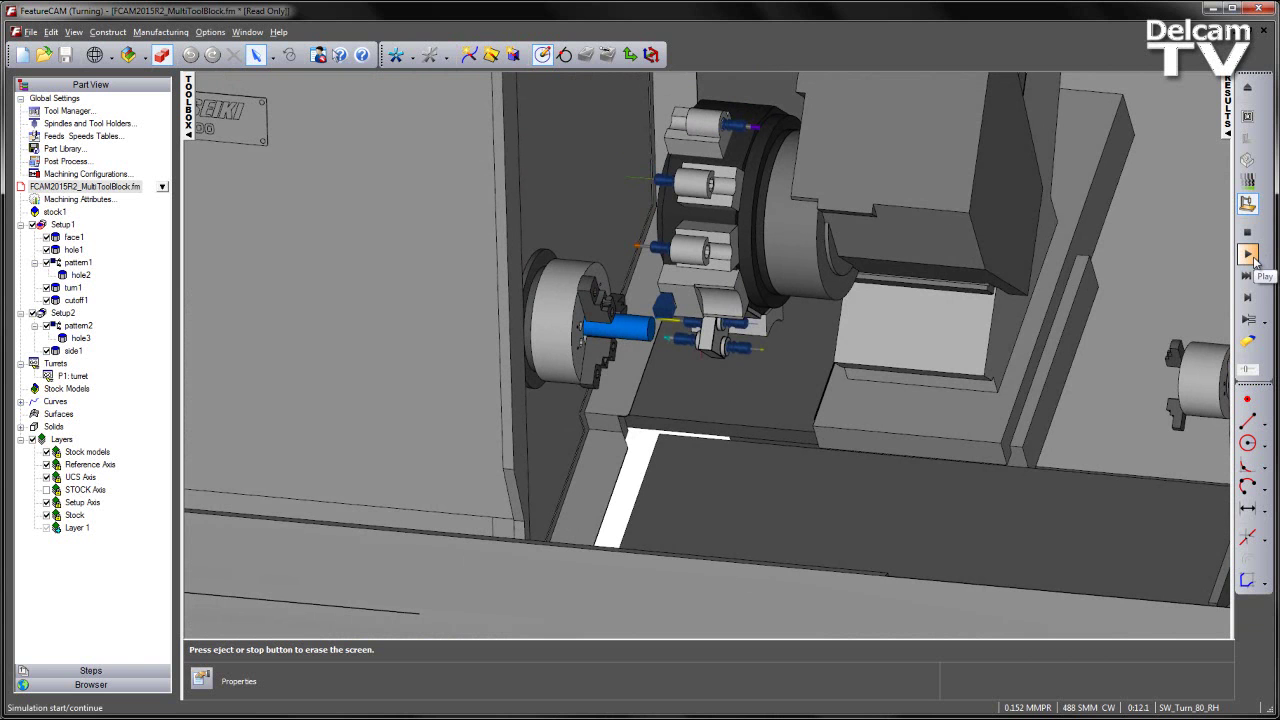
- Run the turning simulation partway, then pause and bring the turret and sub-spindle into view
left_click(1255, 262)
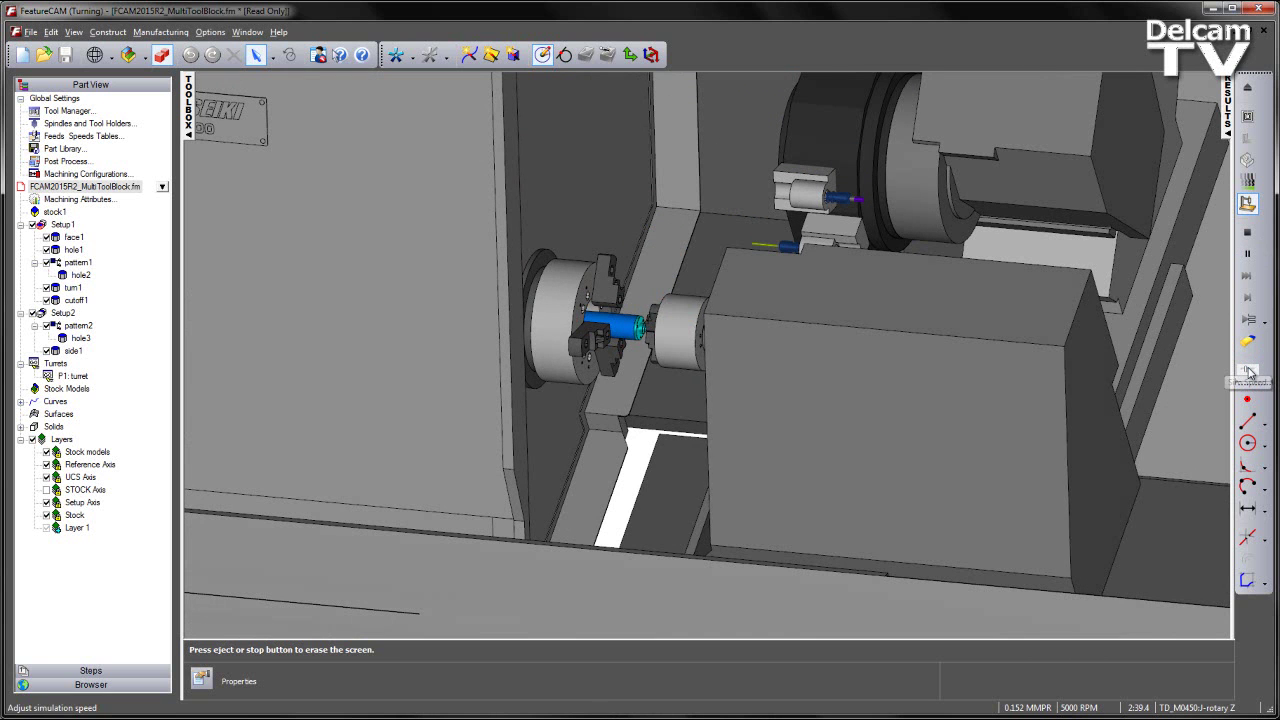
left_click(1250, 257)
middle_click_drag(1240, 300, 970, 397)
scroll(970, 397, "up", 5)
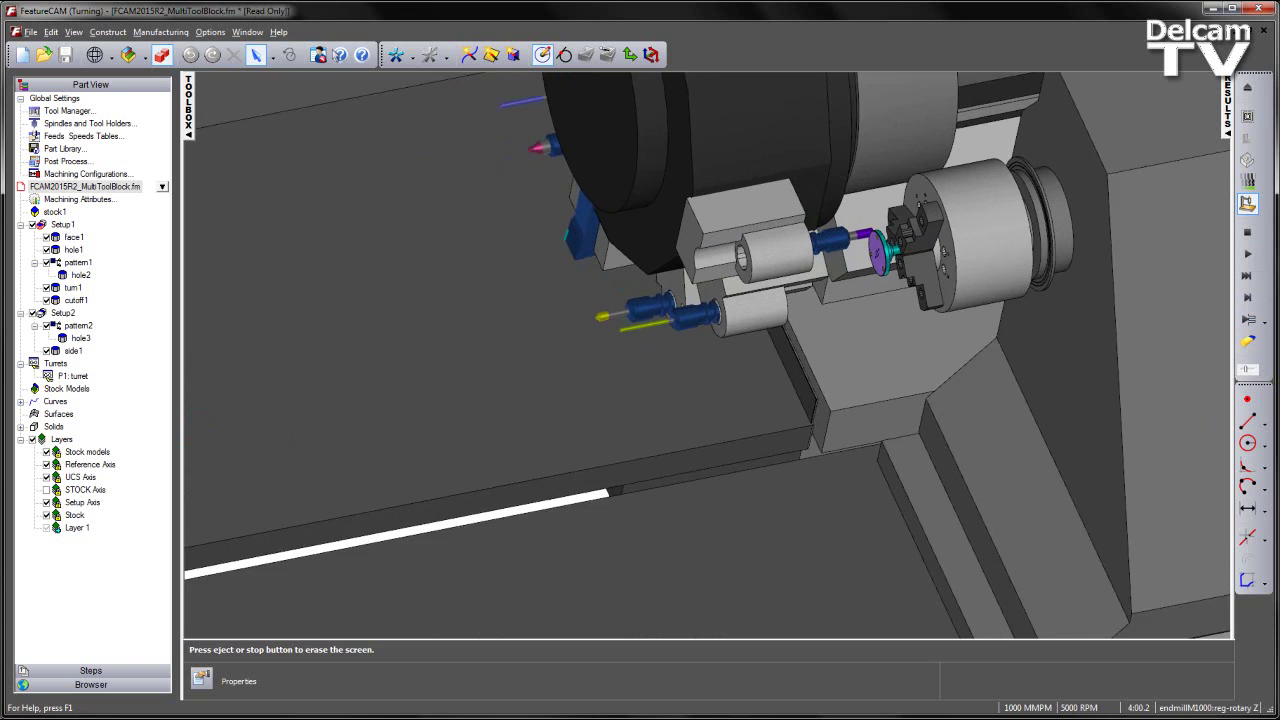
- Resume the simulation until the drilled flange sits in the sub-spindle chuck, then zoom in
left_click(1250, 257)
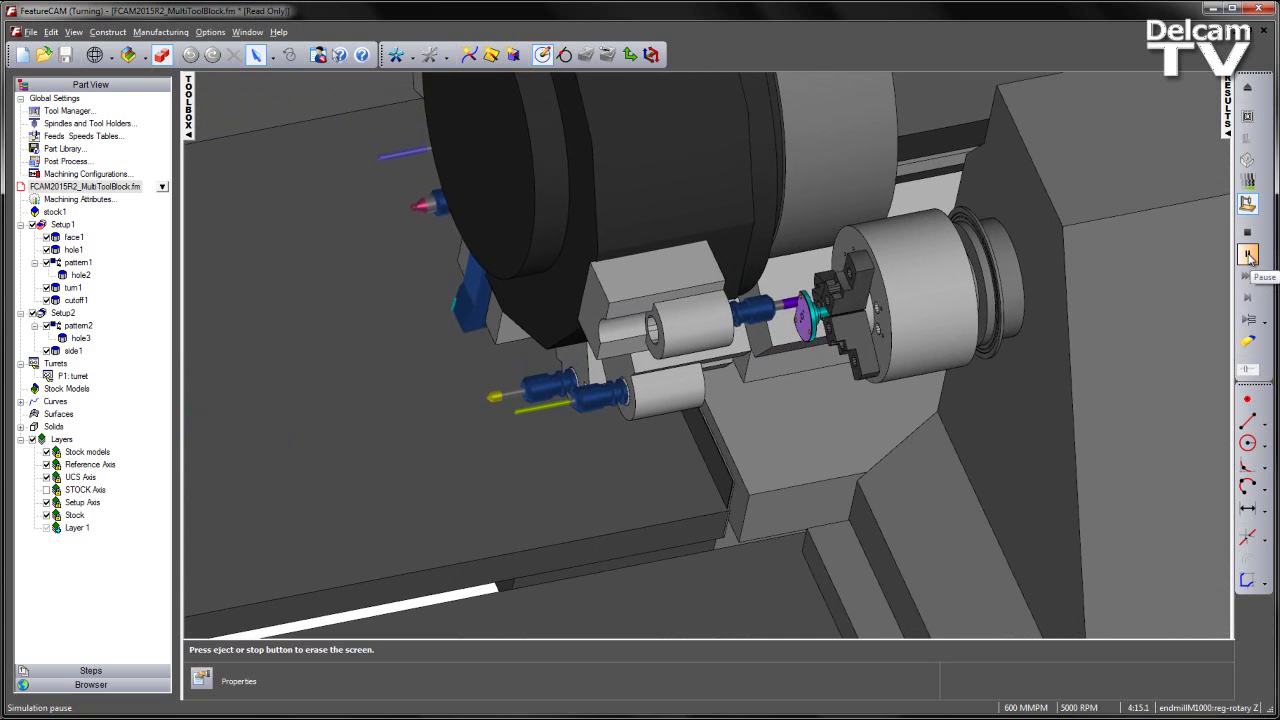
left_click(1248, 257)
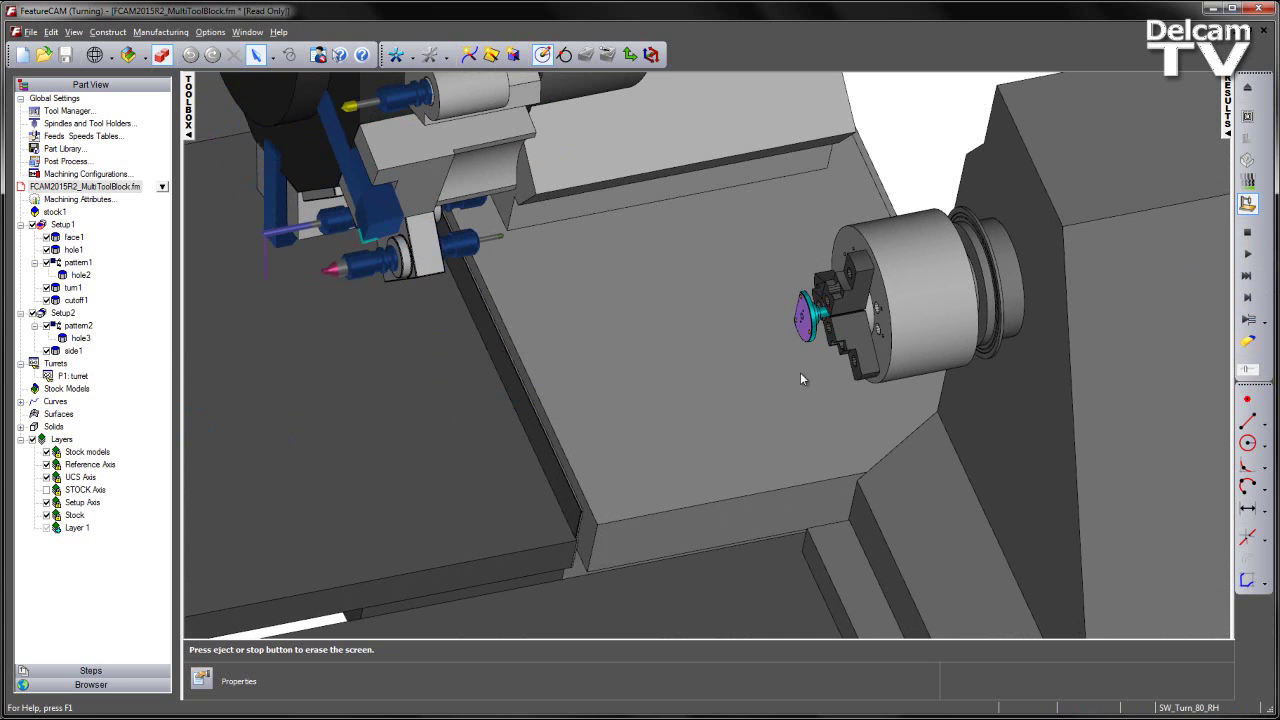
scroll(915, 392, "up", 5)
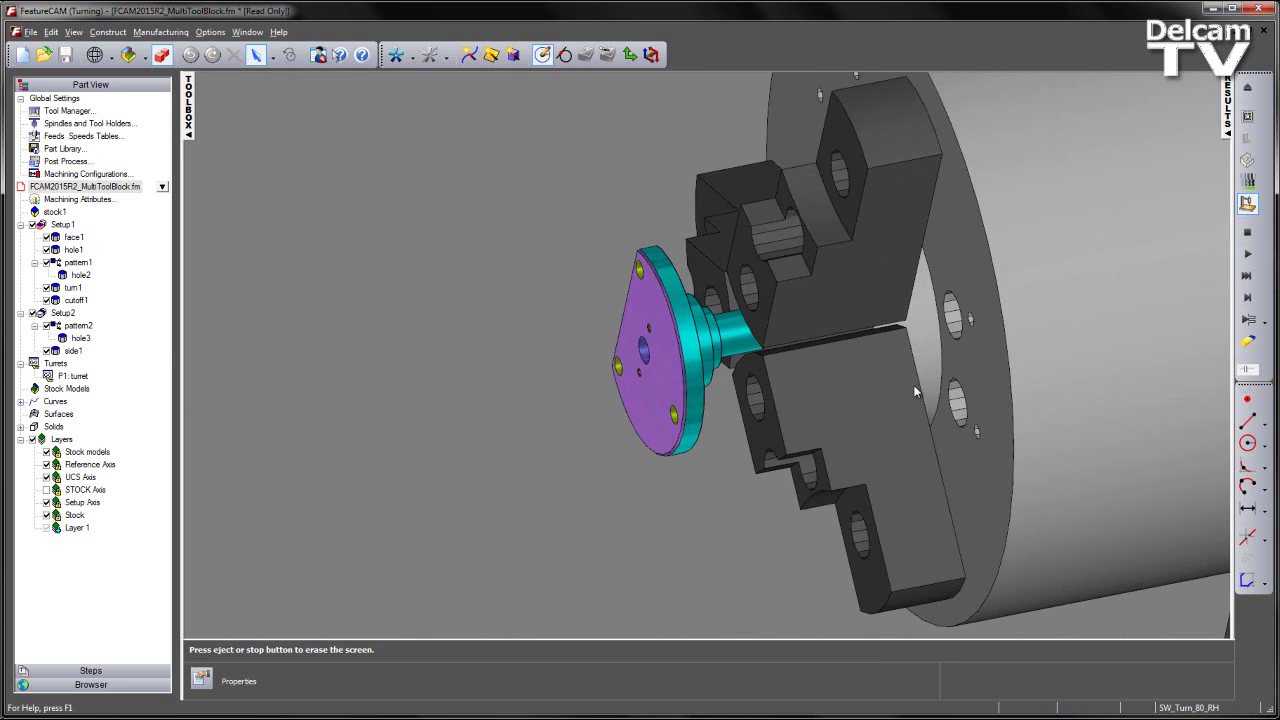